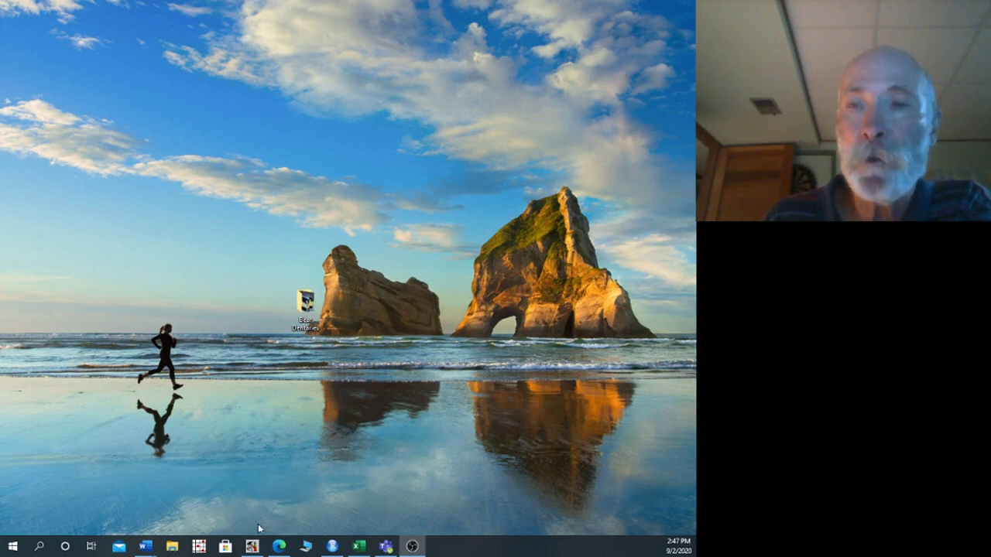
# Launch tpsUtil and select the operation "Build tps file from images".
pyautogui.moveTo(253, 548)
pyautogui.click(253, 548)
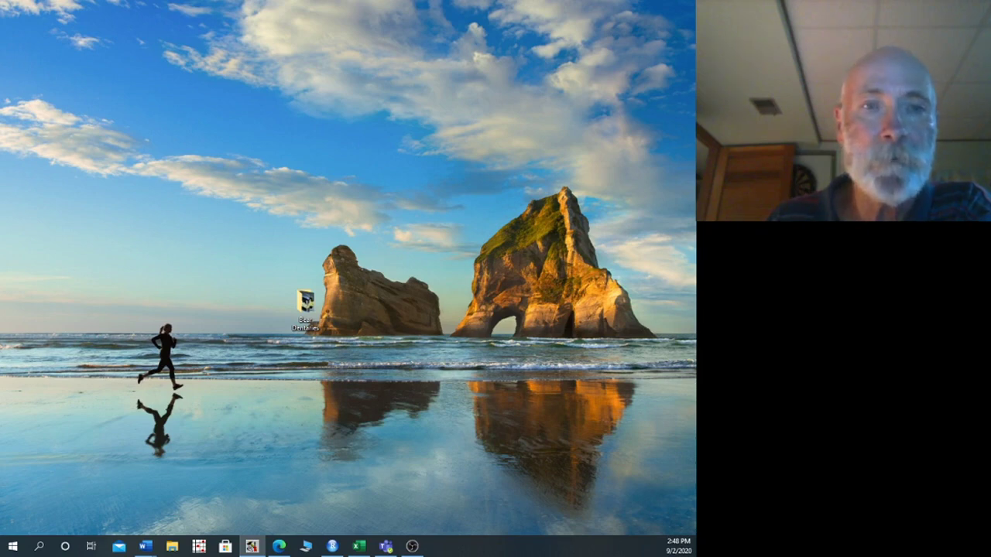
pyautogui.moveTo(111, 102); pyautogui.dragTo(276, 147)
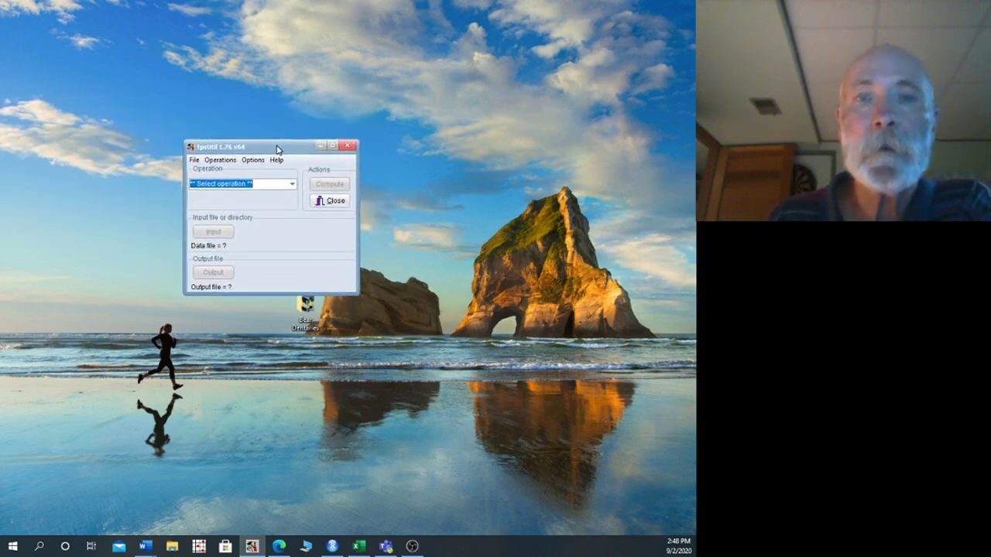
pyautogui.click(292, 186)
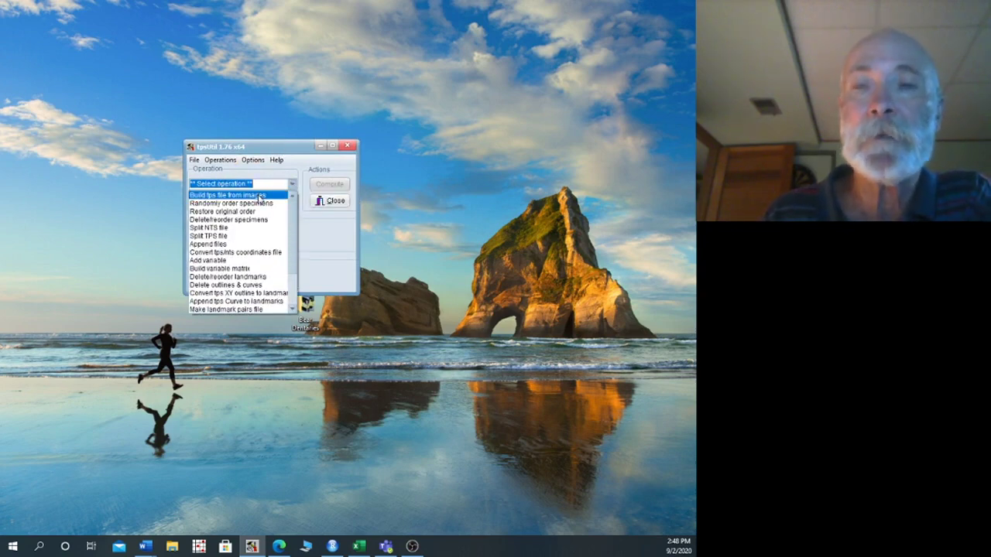
pyautogui.click(259, 196)
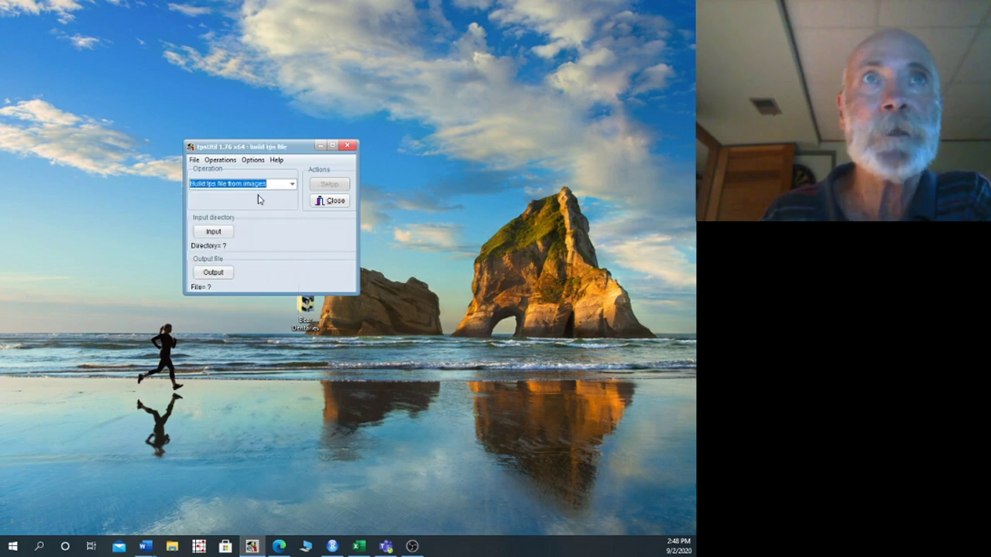
# Set the input directory to the desktop's Bear Dentaries folder by selecting Black1.JPG in it.
pyautogui.click(209, 233)
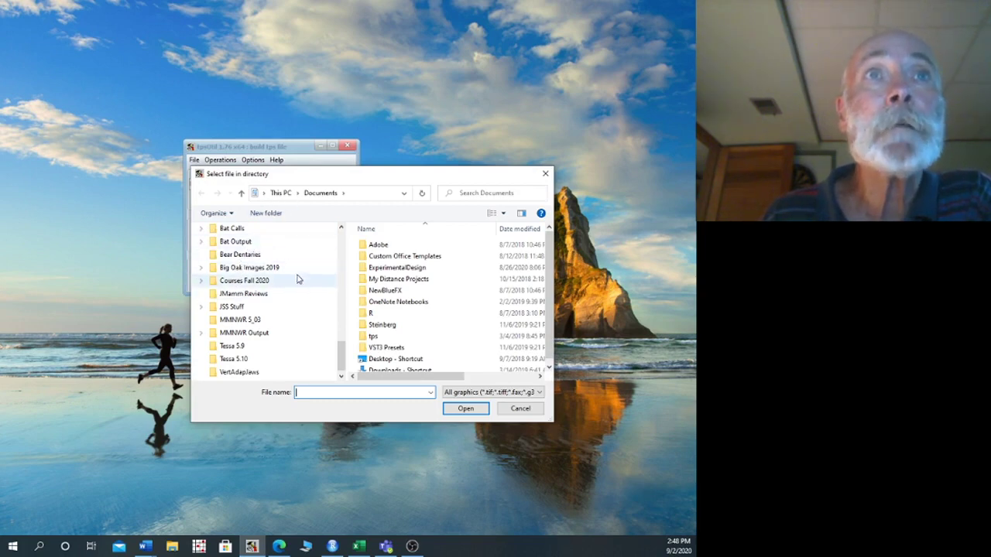
pyautogui.moveTo(338, 349); pyautogui.dragTo(346, 233)
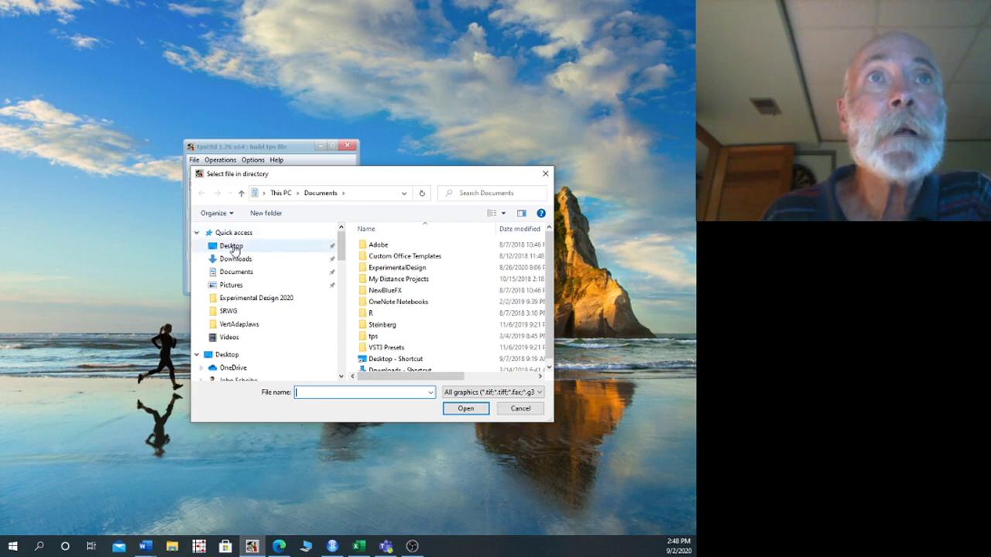
pyautogui.click(233, 247)
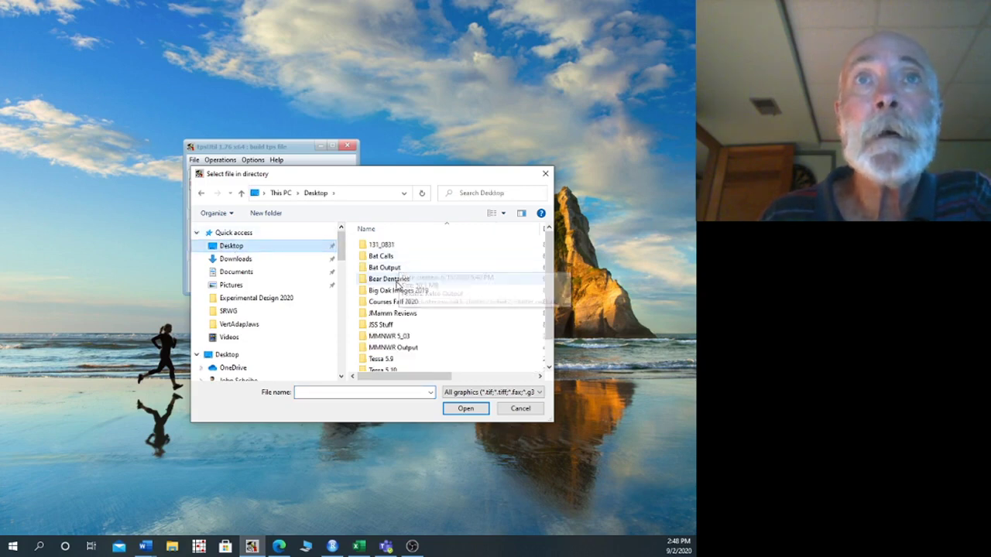
pyautogui.doubleClick(396, 280)
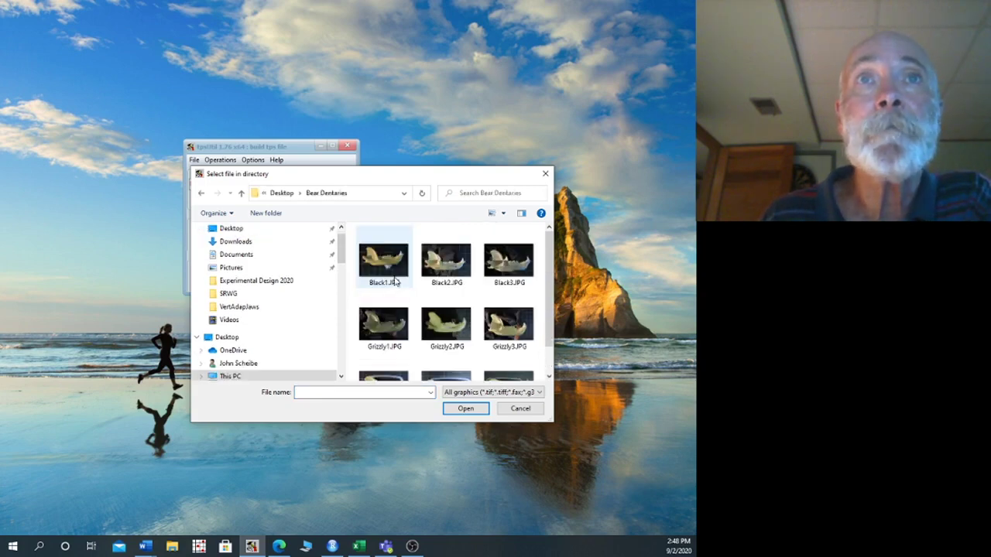
pyautogui.click(401, 257)
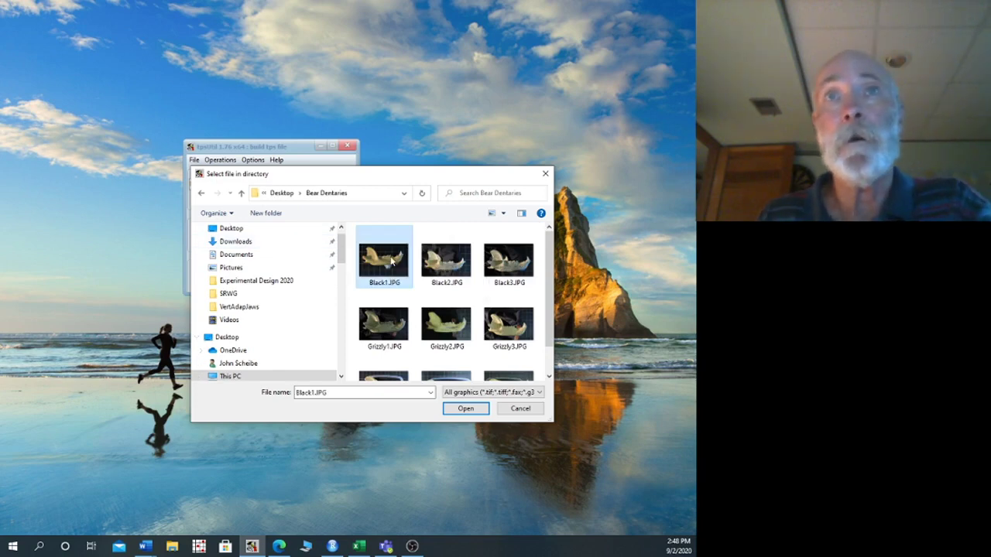
pyautogui.moveTo(550, 260)
pyautogui.mouseDown()
pyautogui.moveTo(552, 288)
pyautogui.moveTo(549, 269)
pyautogui.mouseUp()
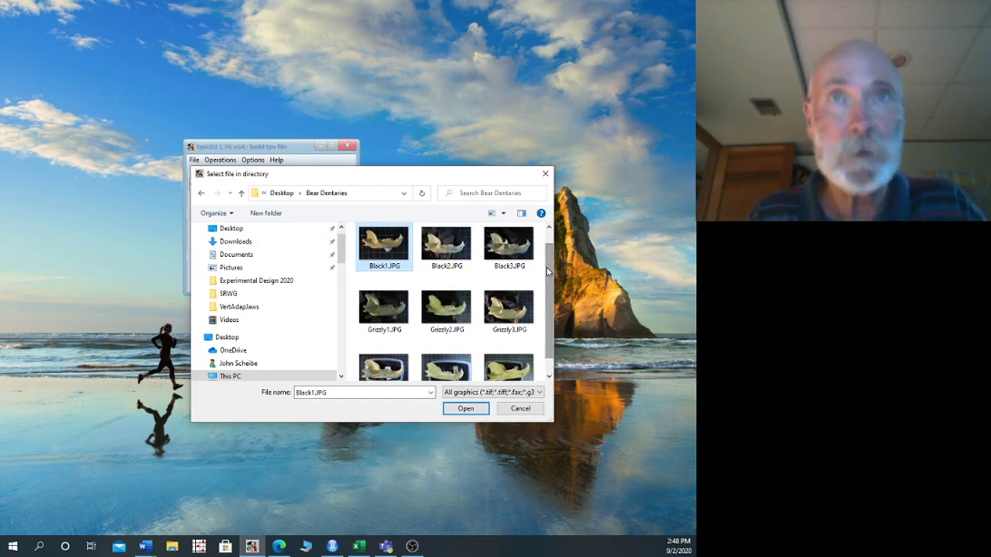
pyautogui.click(465, 410)
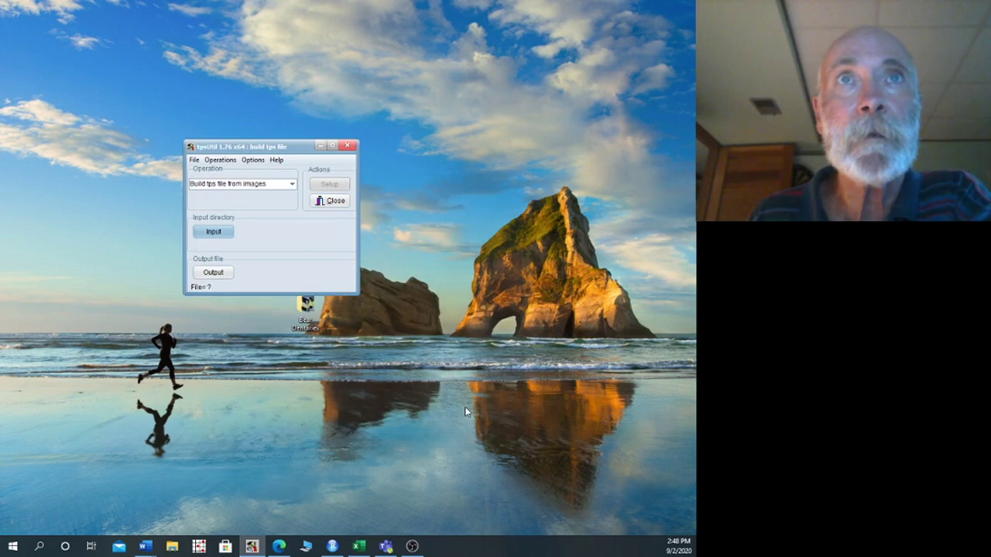
# Set the output to a TPS file named BearJaws in the desktop's Bear Dentaries folder.
pyautogui.click(213, 273)
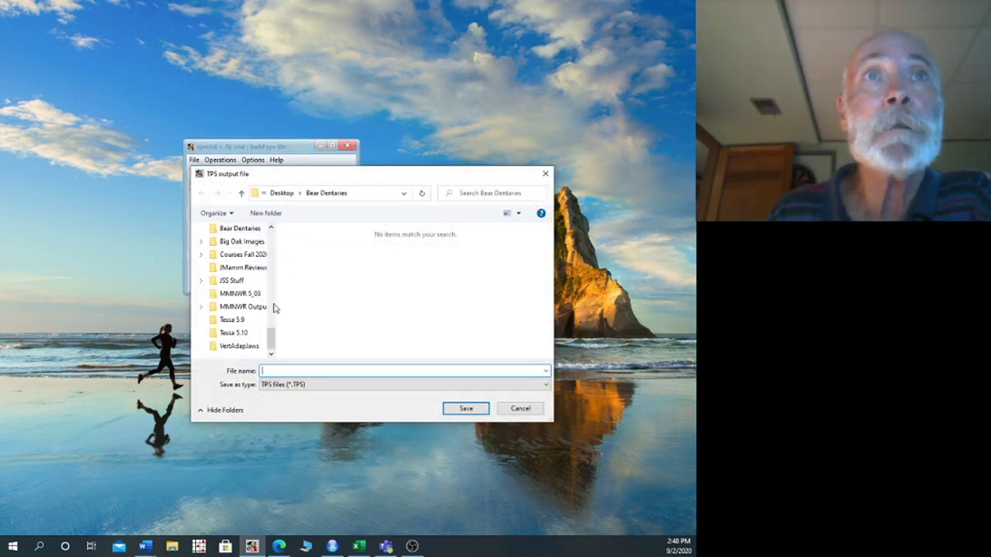
pyautogui.moveTo(269, 339); pyautogui.dragTo(270, 236)
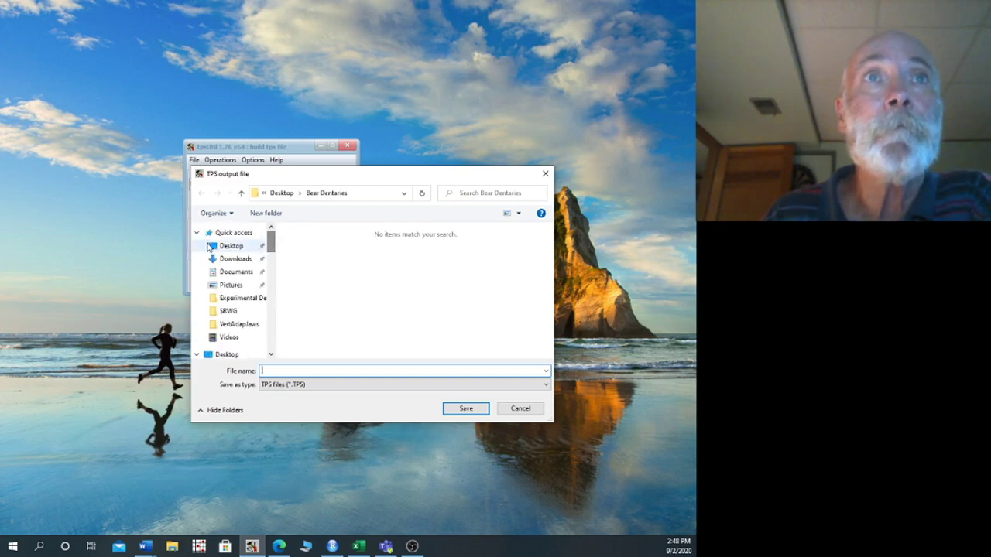
pyautogui.click(225, 246)
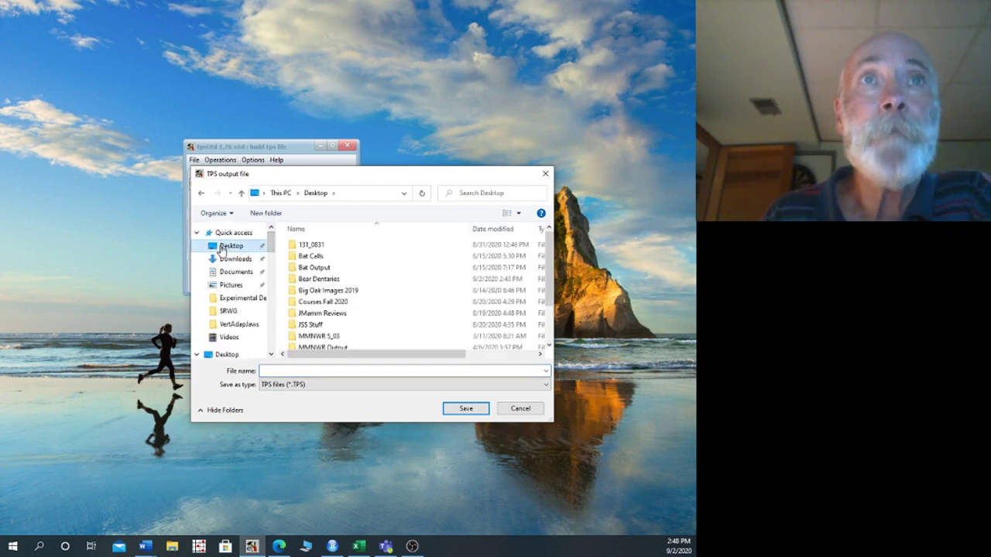
pyautogui.doubleClick(320, 279)
pyautogui.click(278, 369)
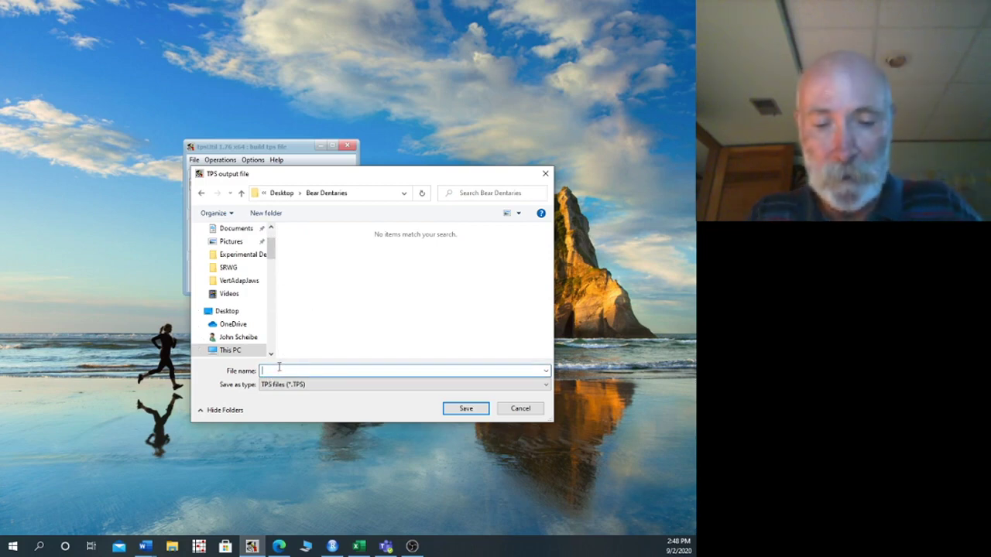
pyautogui.write('BearJaw')
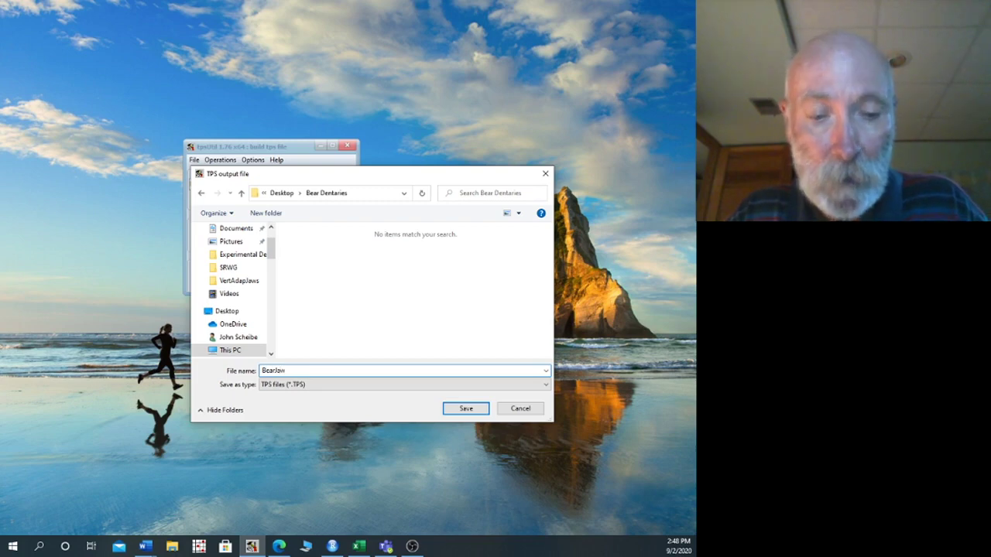
pyautogui.write('s')
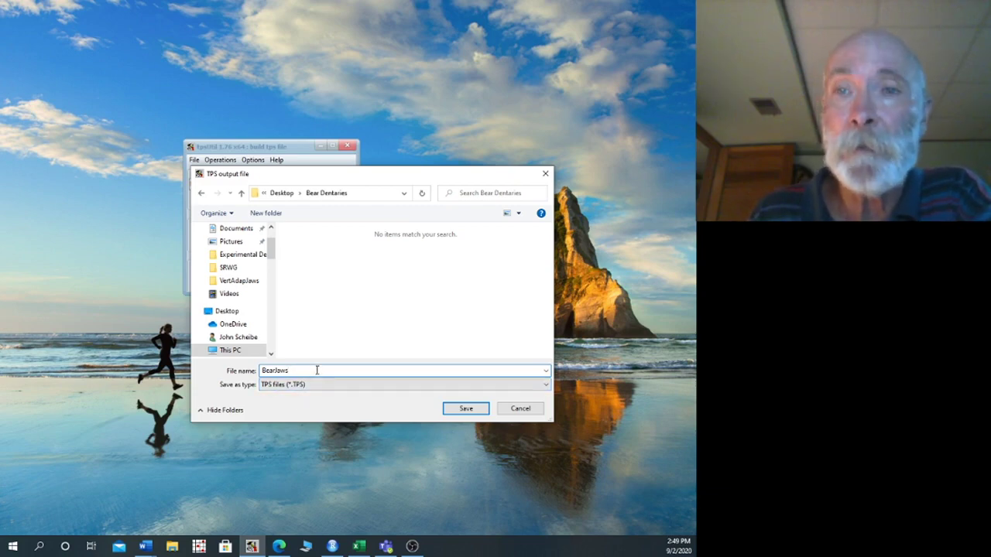
pyautogui.click(466, 410)
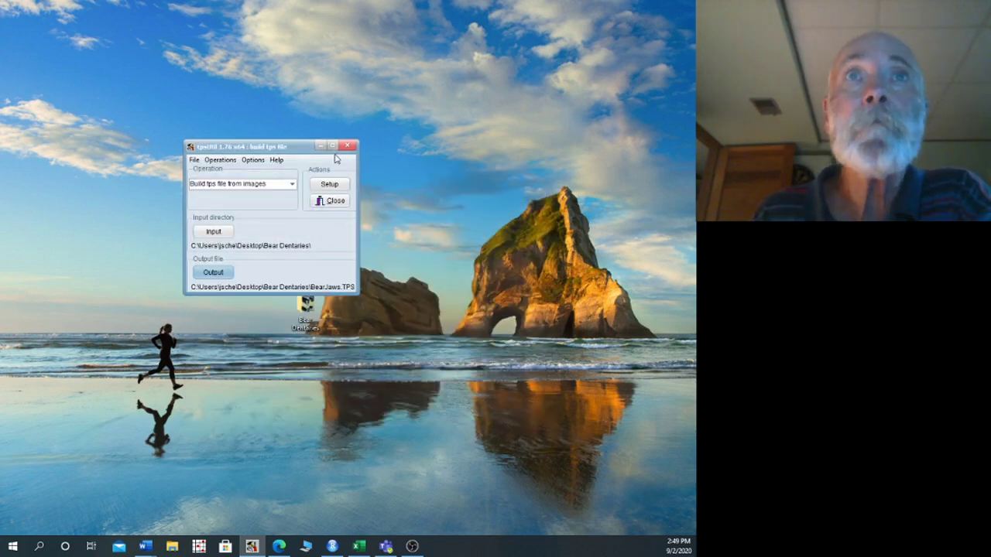
# Create the TPS file with all the Black, Grizzly and Polar images included, and close tpsUtil.
pyautogui.click(331, 184)
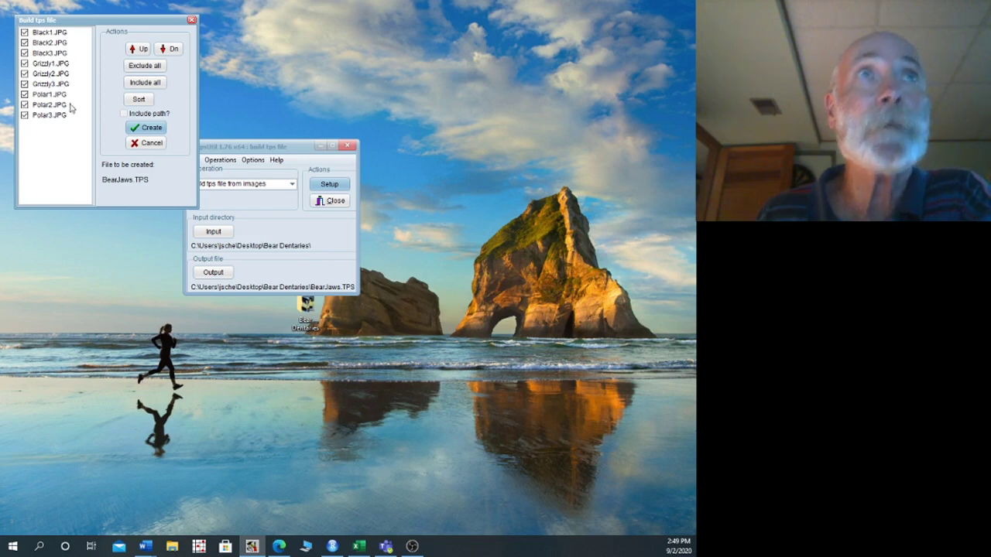
pyautogui.click(152, 128)
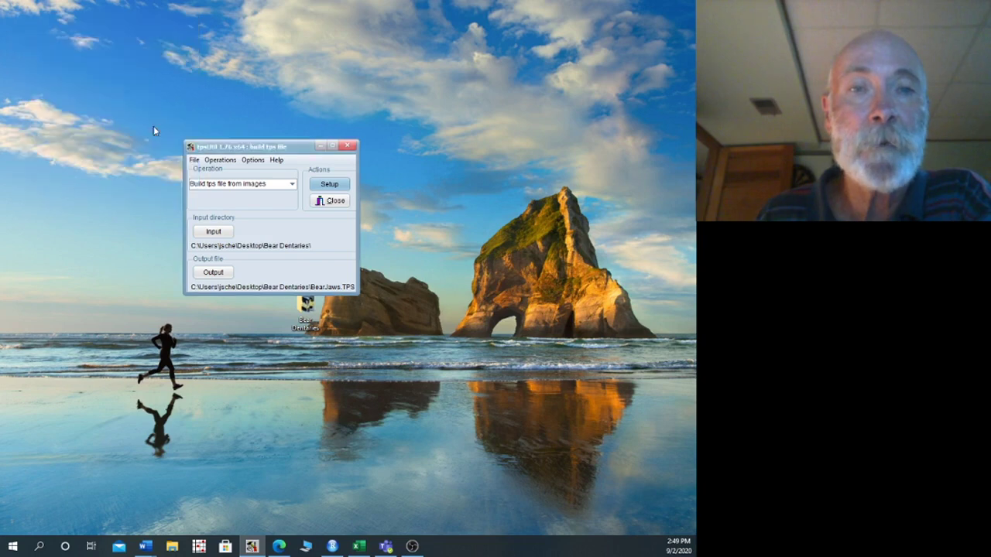
pyautogui.click(336, 202)
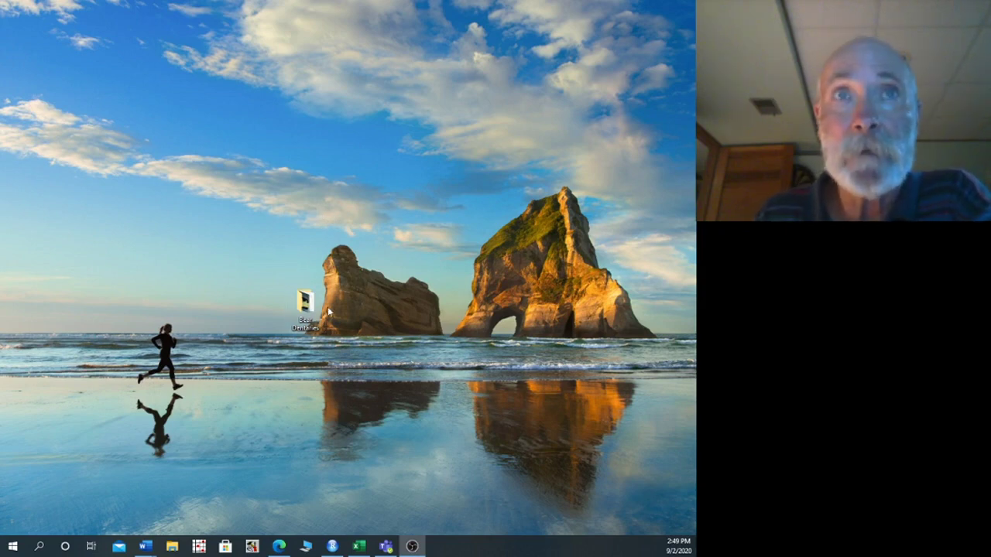
# Examine BearJaws.TPS from the desktop's Bear Dentaries folder in Notepad, and close the file and the folder.
pyautogui.doubleClick(304, 304)
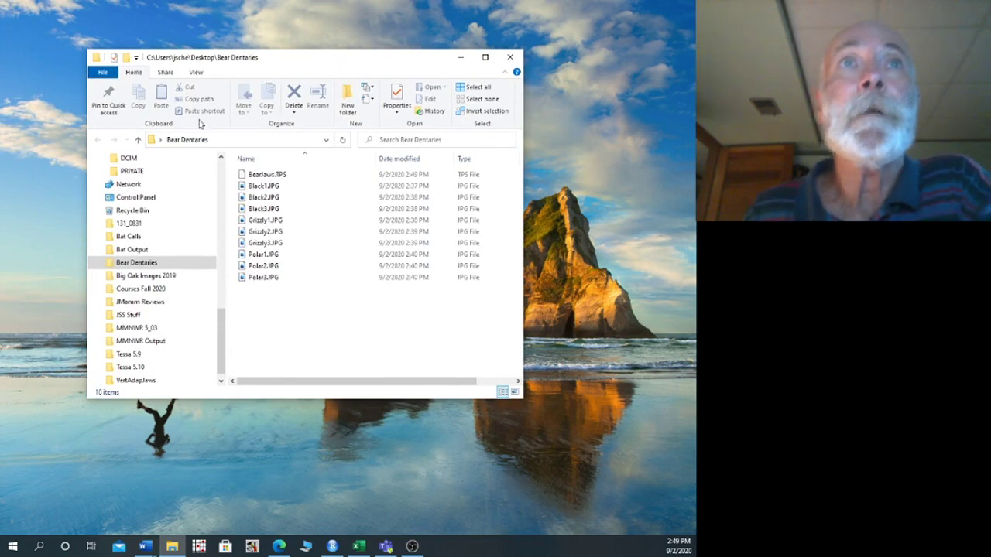
pyautogui.click(272, 179)
pyautogui.rightClick(273, 178)
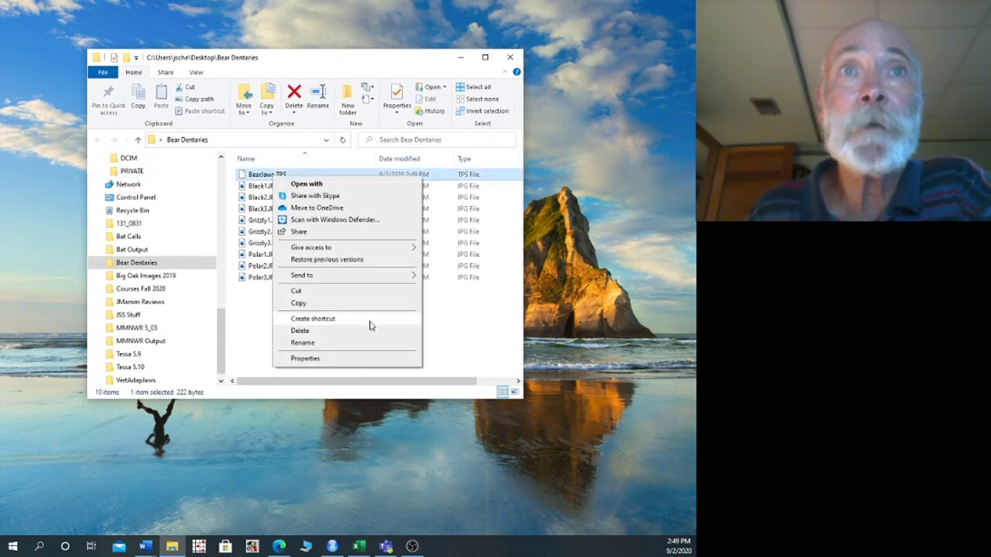
pyautogui.click(314, 186)
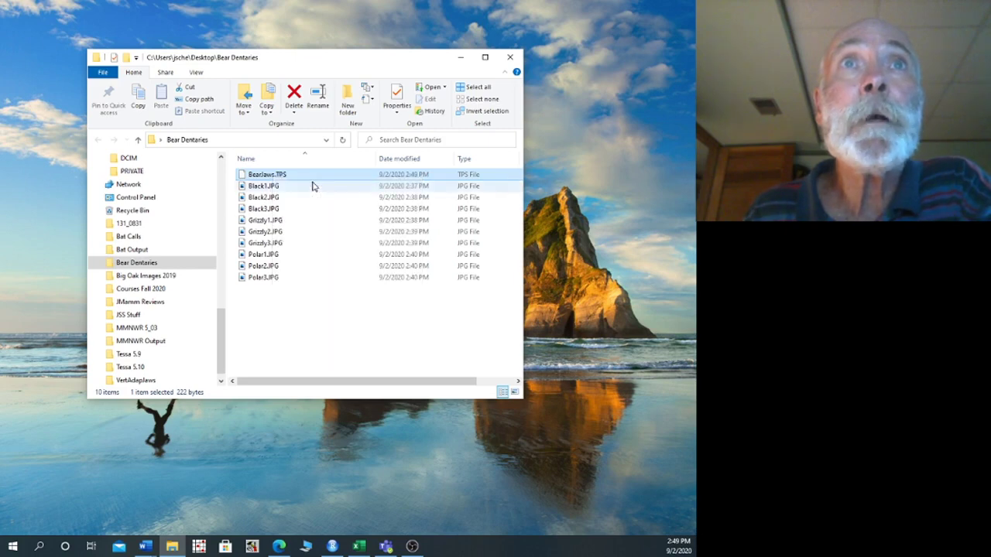
pyautogui.click(299, 219)
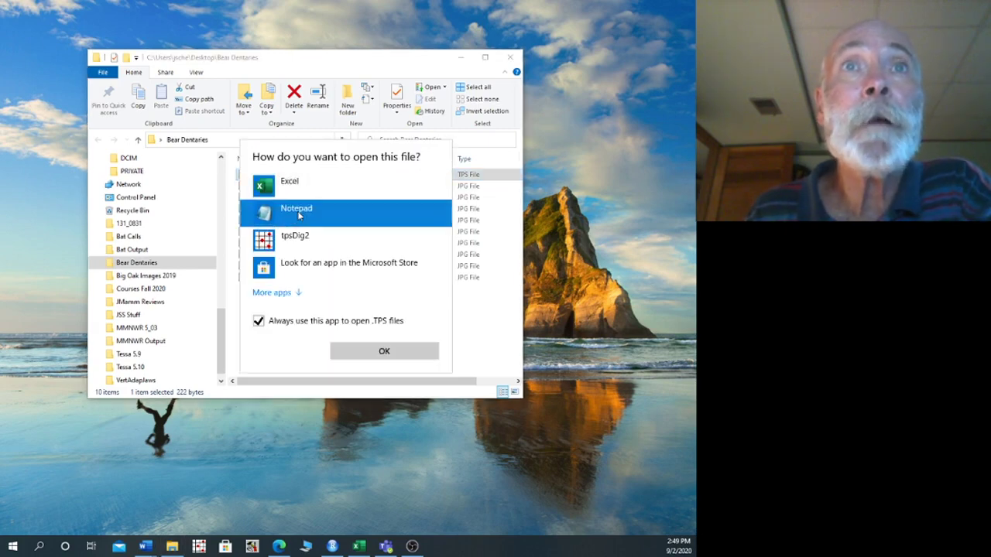
pyautogui.click(385, 353)
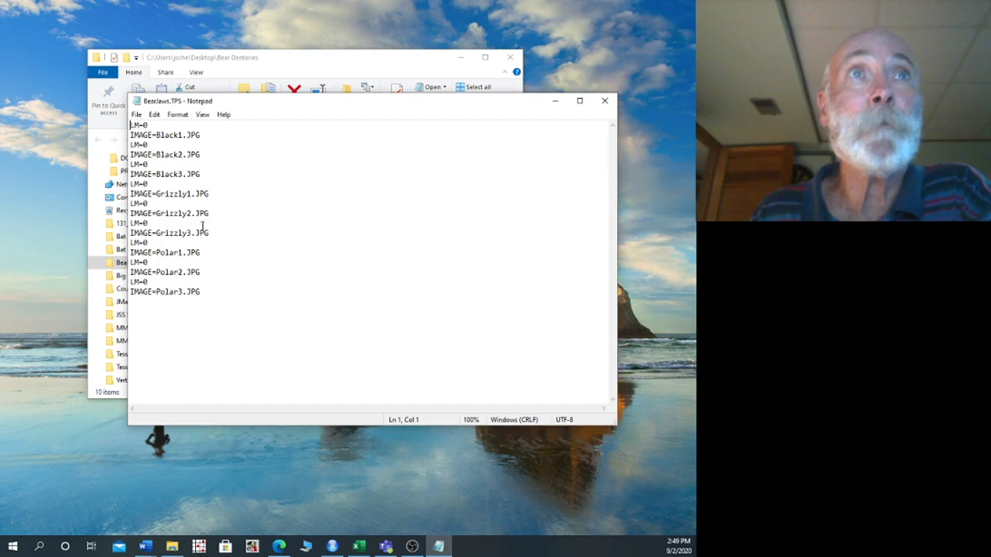
pyautogui.click(607, 103)
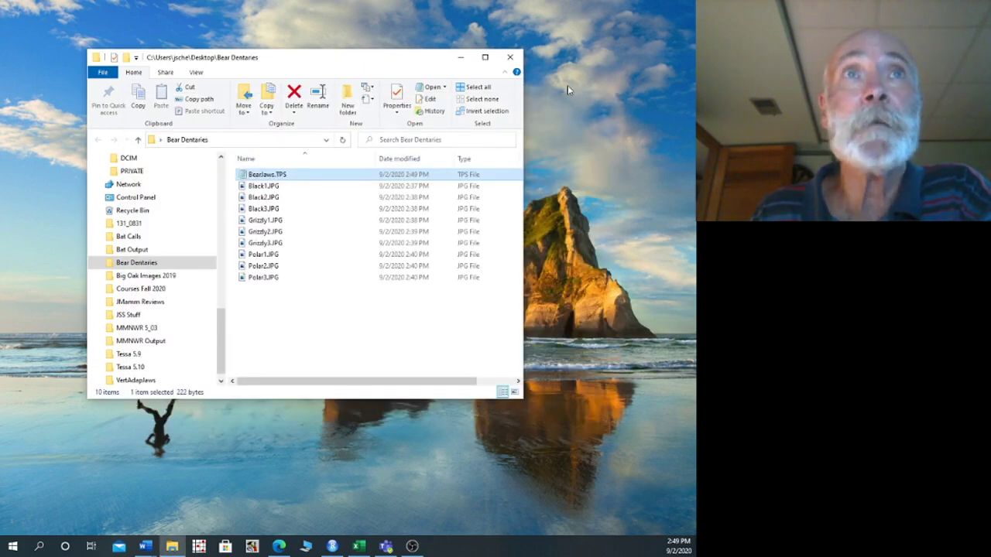
pyautogui.click(510, 58)
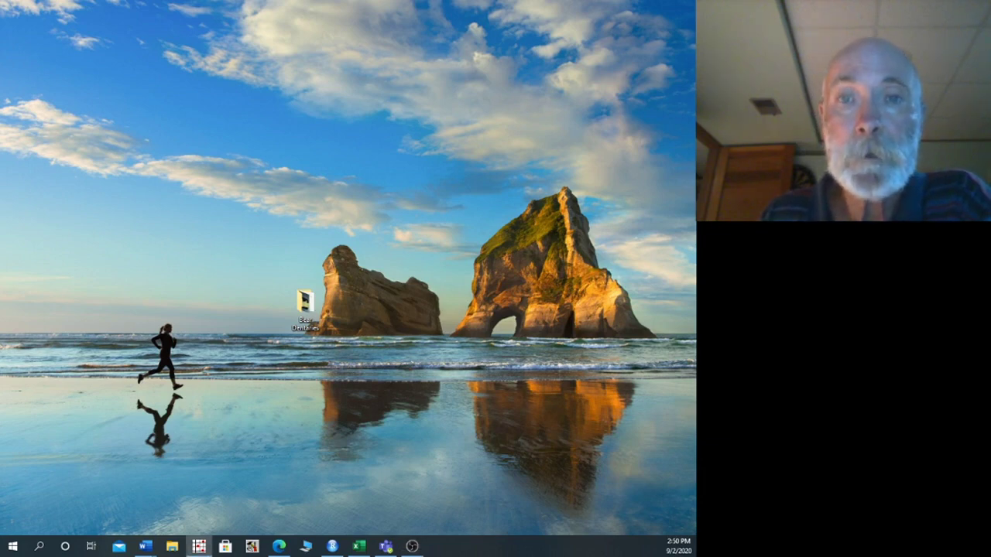
# Load BearJaws.TPS from the desktop's Bear Dentaries folder into tpsDig2 as the input source.
pyautogui.moveTo(322, 44); pyautogui.dragTo(376, 67)
pyautogui.click(169, 79)
pyautogui.moveTo(188, 79)
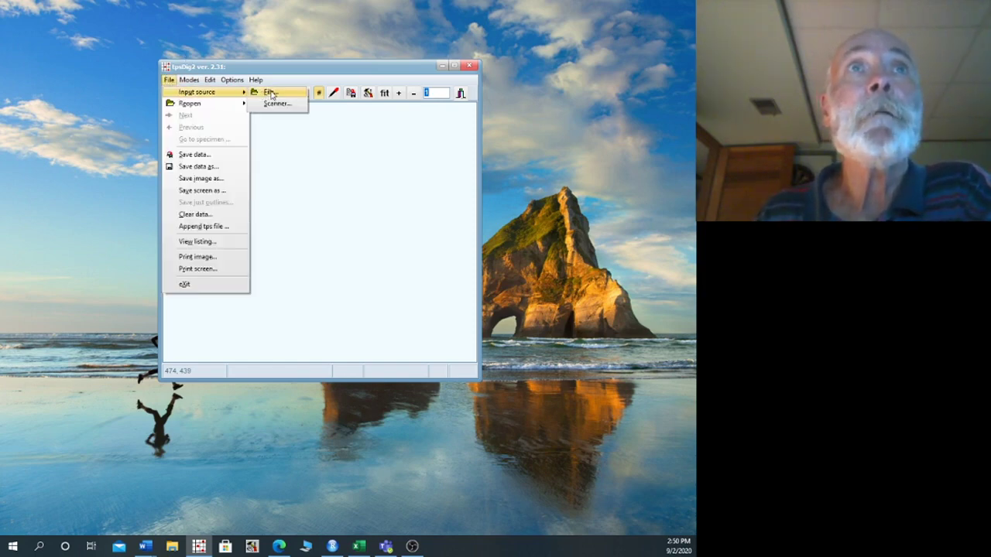
pyautogui.click(269, 93)
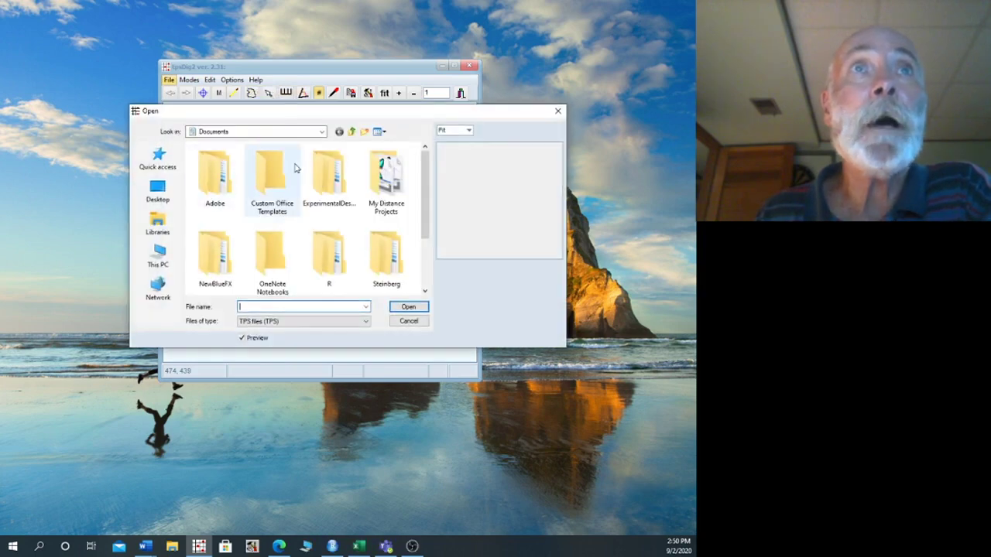
pyautogui.click(158, 190)
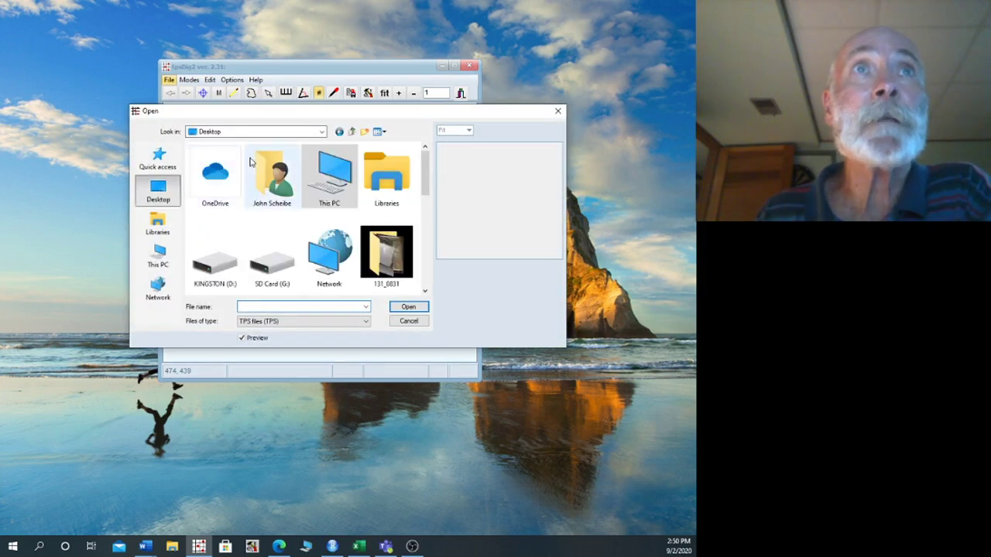
pyautogui.moveTo(430, 180); pyautogui.dragTo(422, 208)
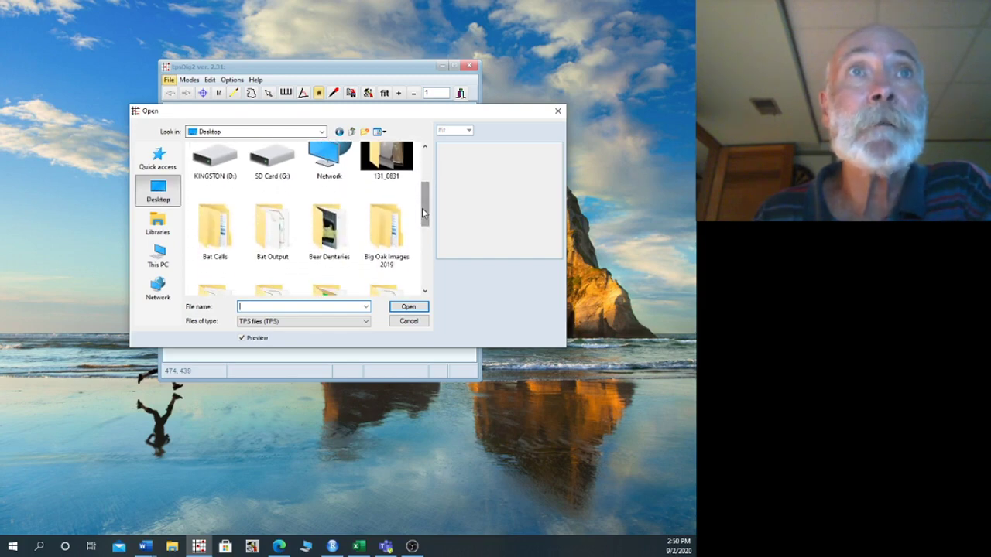
pyautogui.scroll(-2, 424, 211)
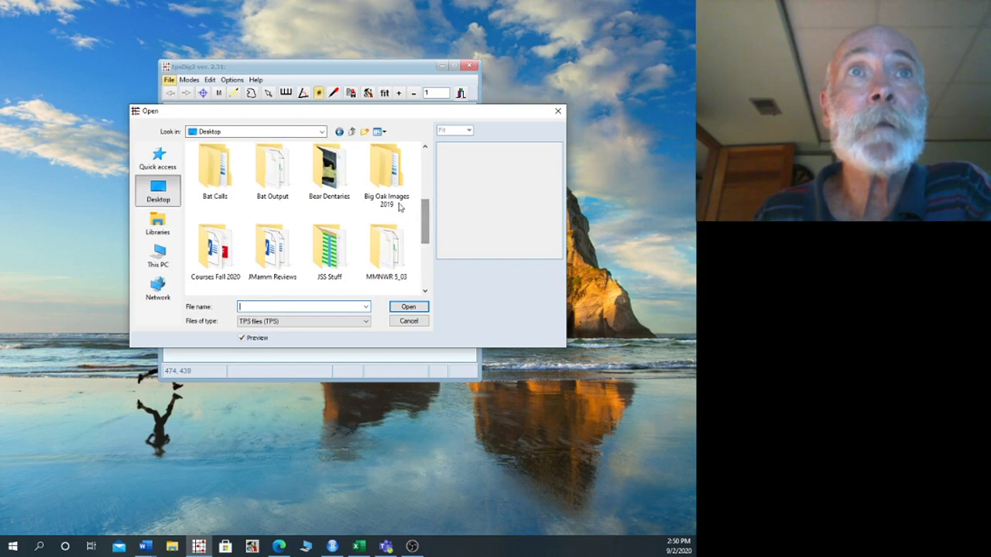
pyautogui.click(335, 175)
pyautogui.click(396, 306)
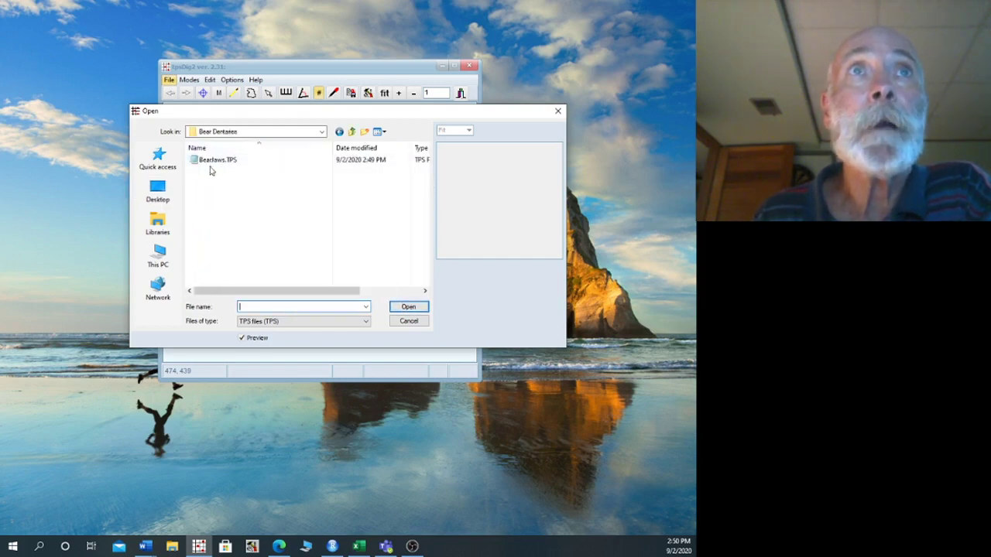
pyautogui.click(211, 161)
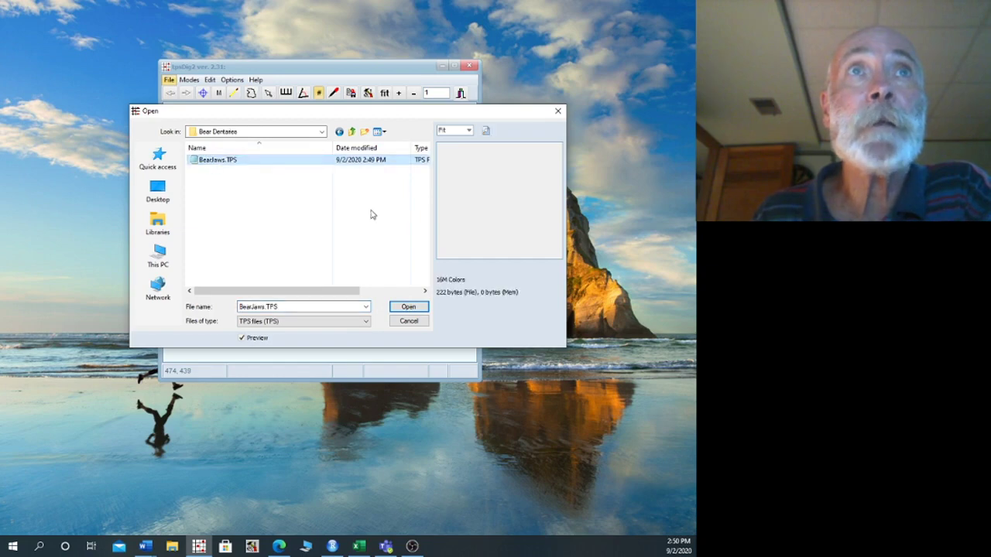
pyautogui.click(405, 306)
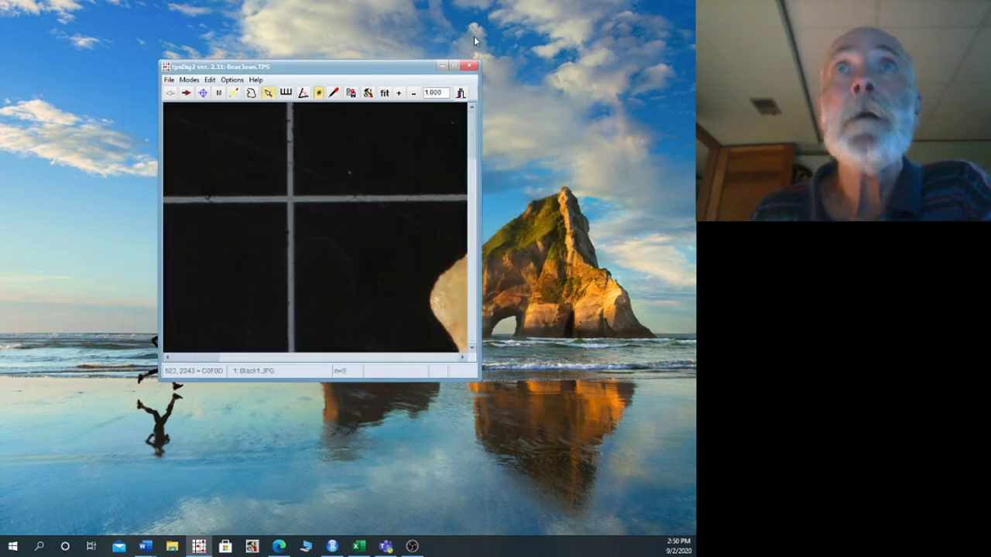
# Maximize the tpsDig2 window and zoom the Black1.JPG image out to 0.386 to fit the whole dentary.
pyautogui.click(455, 67)
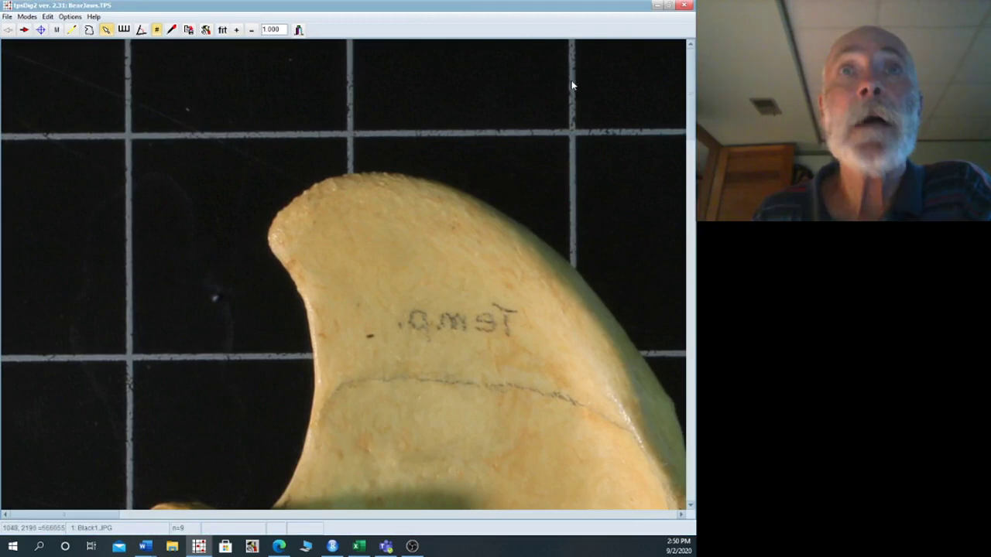
pyautogui.click(251, 31)
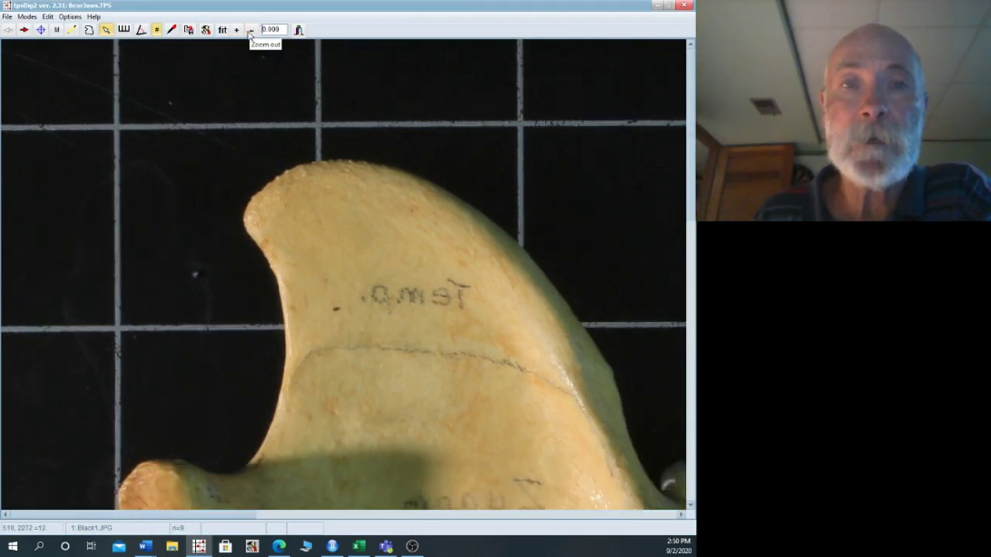
pyautogui.click(251, 31)
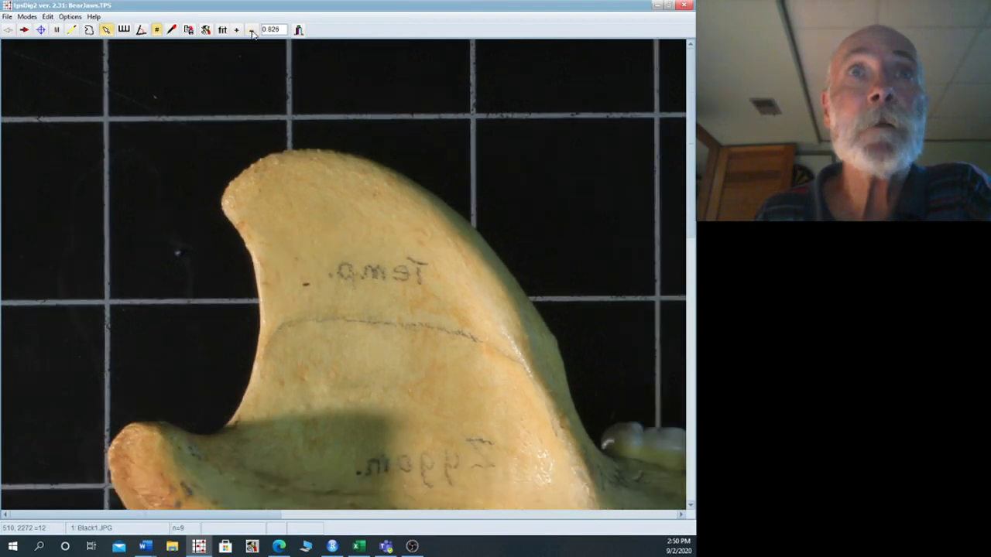
pyautogui.click(251, 30)
pyautogui.click(251, 31)
pyautogui.click(250, 31)
pyautogui.click(251, 31)
pyautogui.click(251, 31)
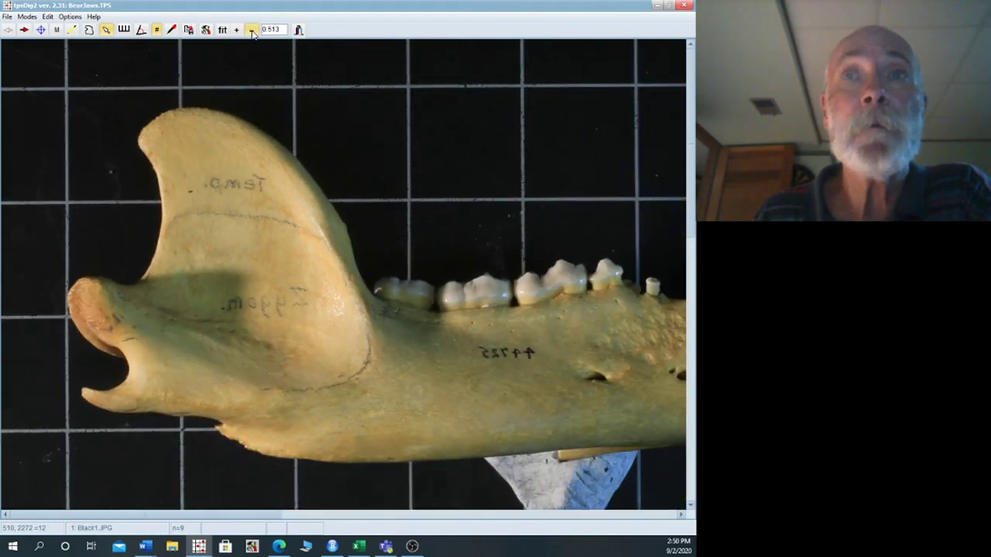
pyautogui.click(252, 31)
pyautogui.click(251, 31)
pyautogui.click(252, 31)
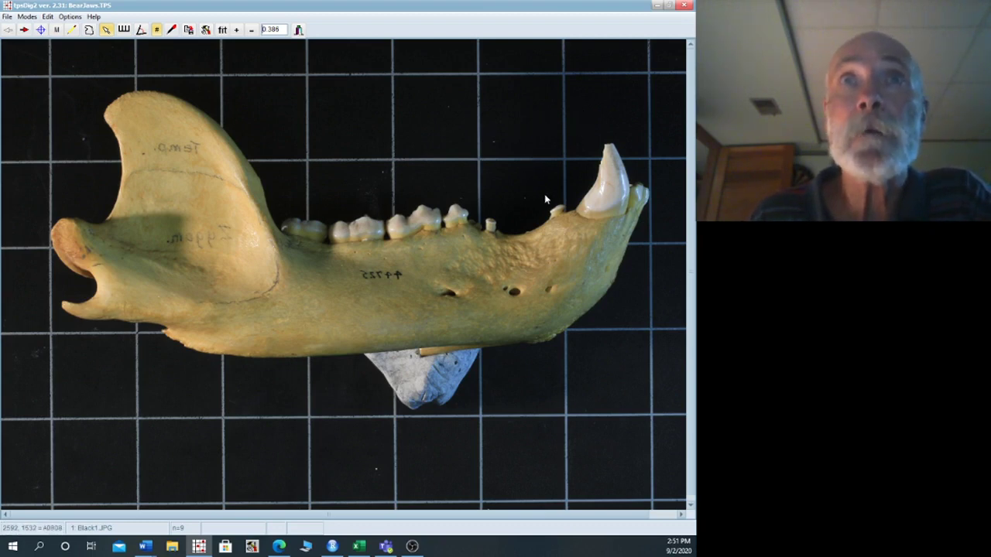
# Set the landmark width to 30 and the landmark label width to 64, and minimize the image tools.
pyautogui.click(69, 17)
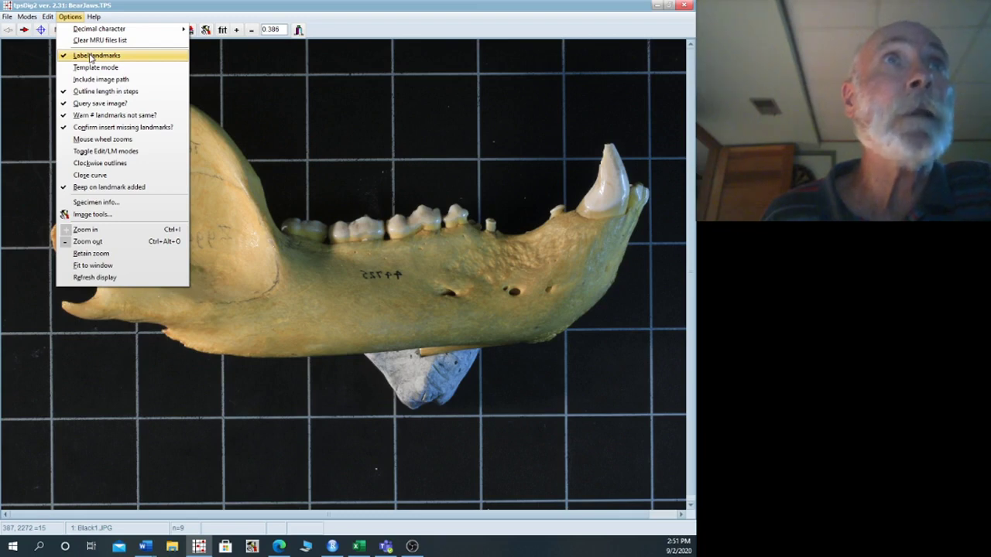
pyautogui.click(206, 30)
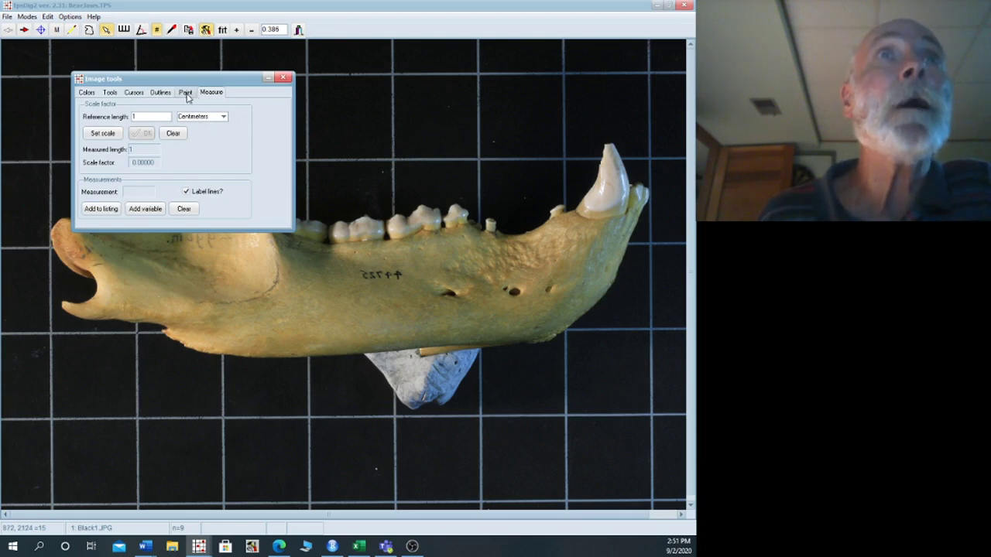
pyautogui.click(109, 93)
pyautogui.click(86, 93)
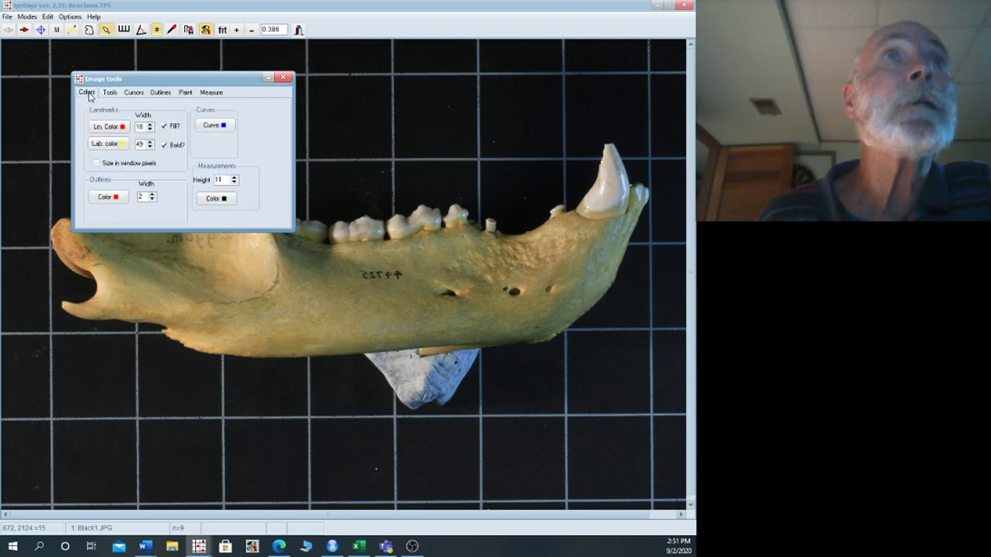
pyautogui.click(151, 129)
pyautogui.click(151, 130)
pyautogui.click(151, 129)
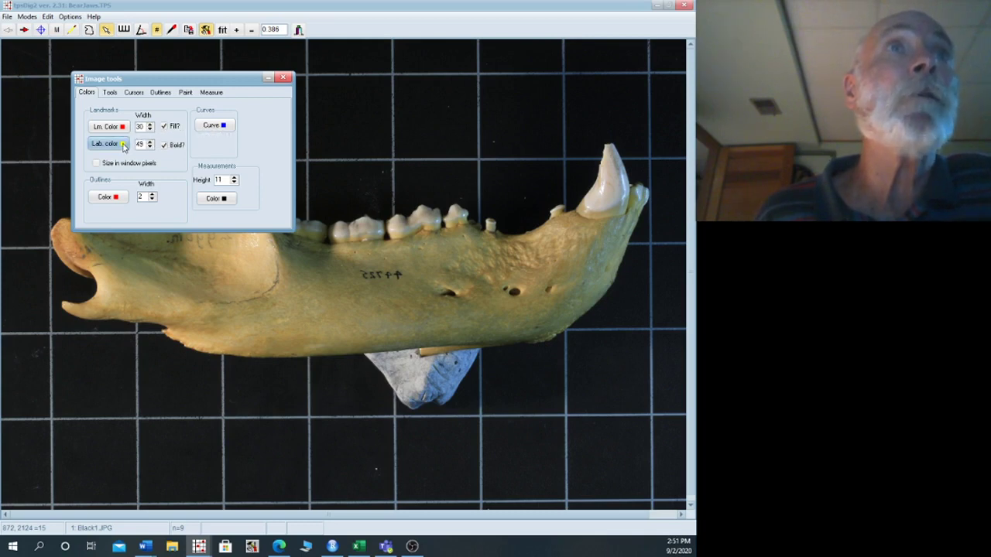
pyautogui.click(150, 143)
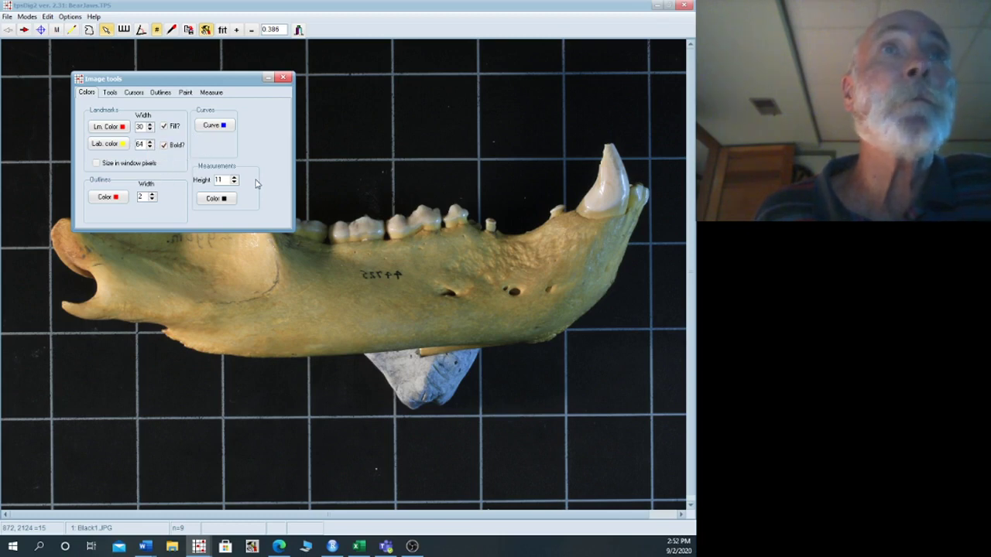
pyautogui.click(269, 78)
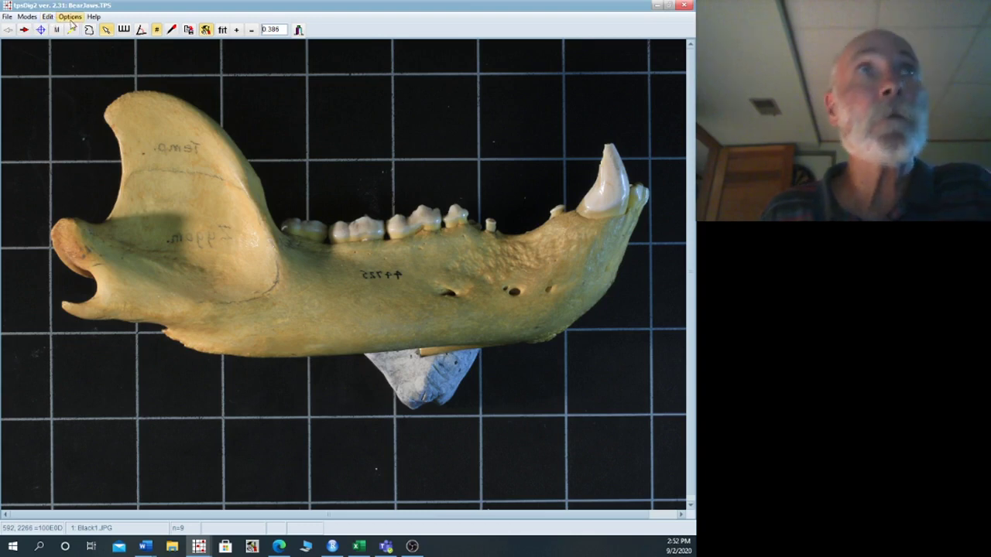
# Mark landmarks 1 to 5: the canine's tip and rear base, and the second-to-last molar's front base, highest cusp and rear base.
pyautogui.click(41, 30)
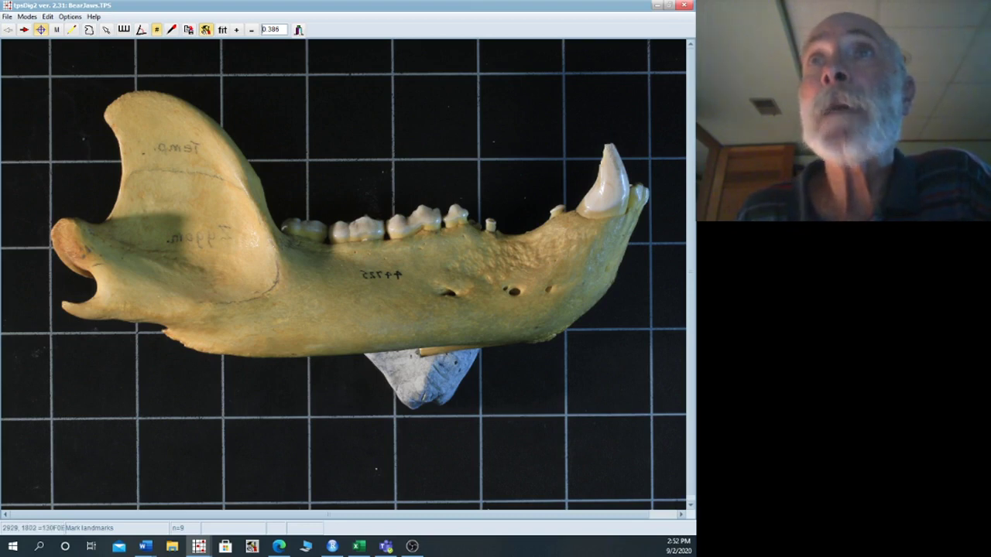
pyautogui.click(609, 146)
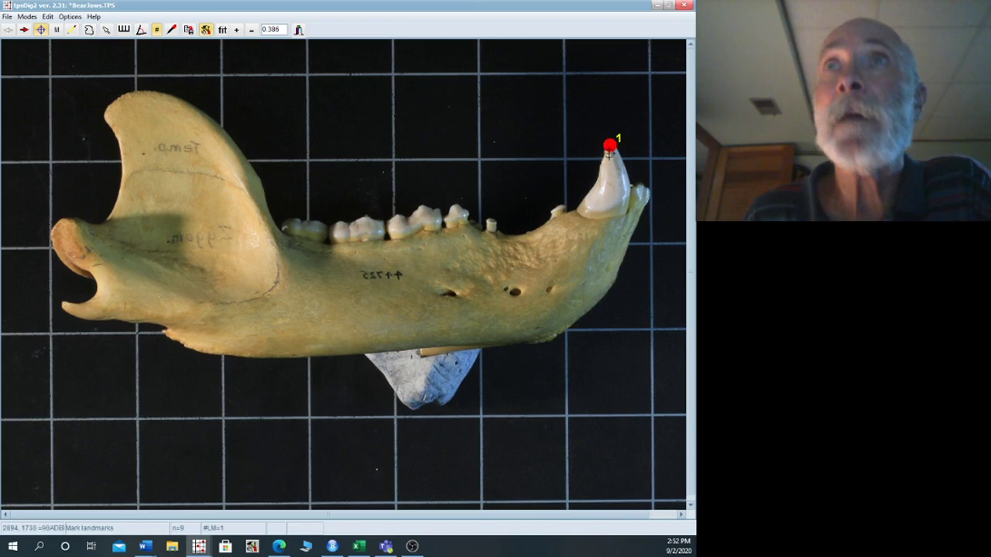
pyautogui.click(573, 210)
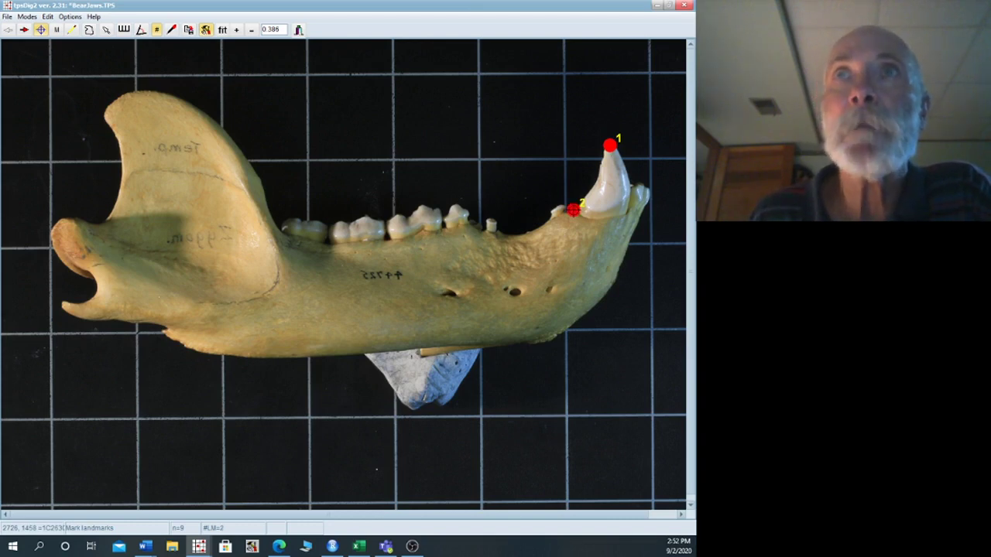
pyautogui.click(383, 240)
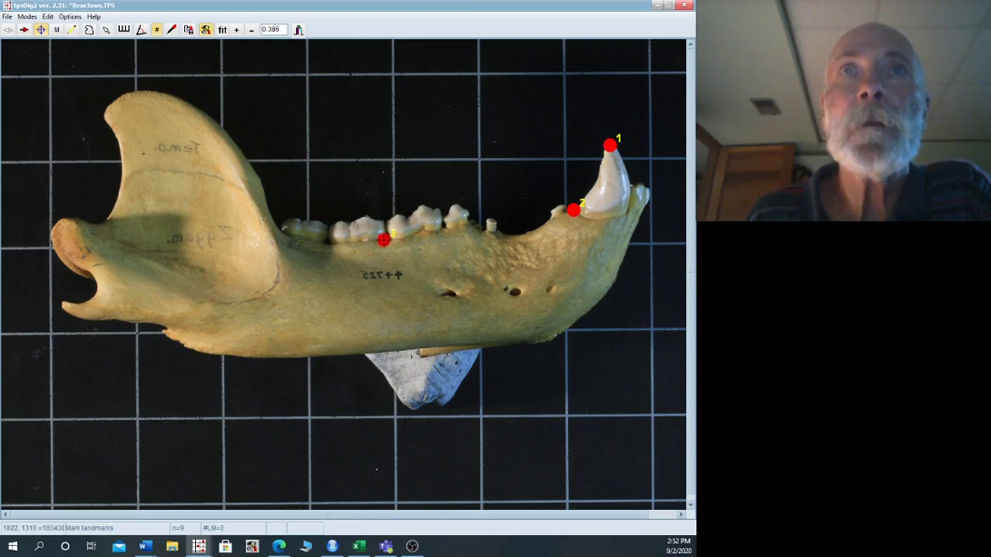
pyautogui.click(364, 219)
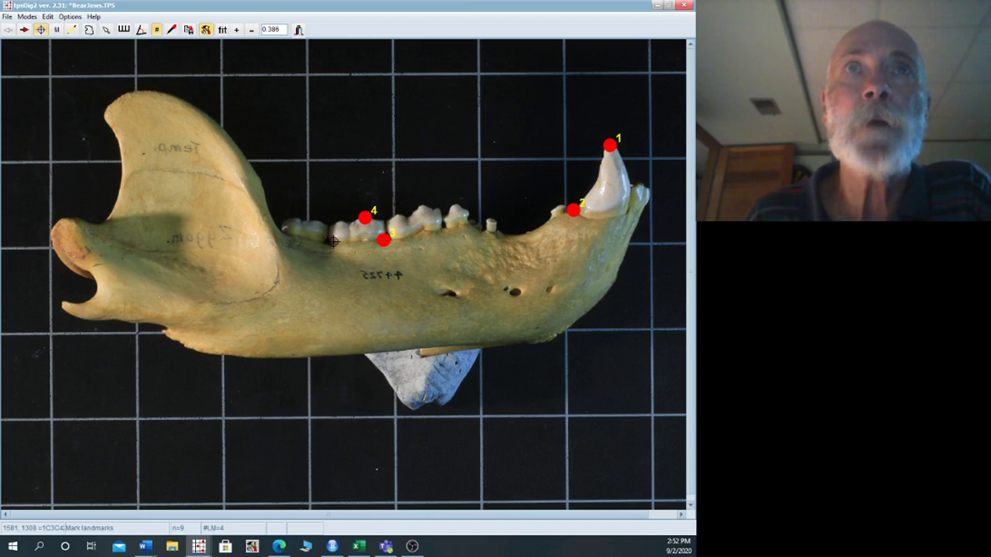
pyautogui.click(332, 241)
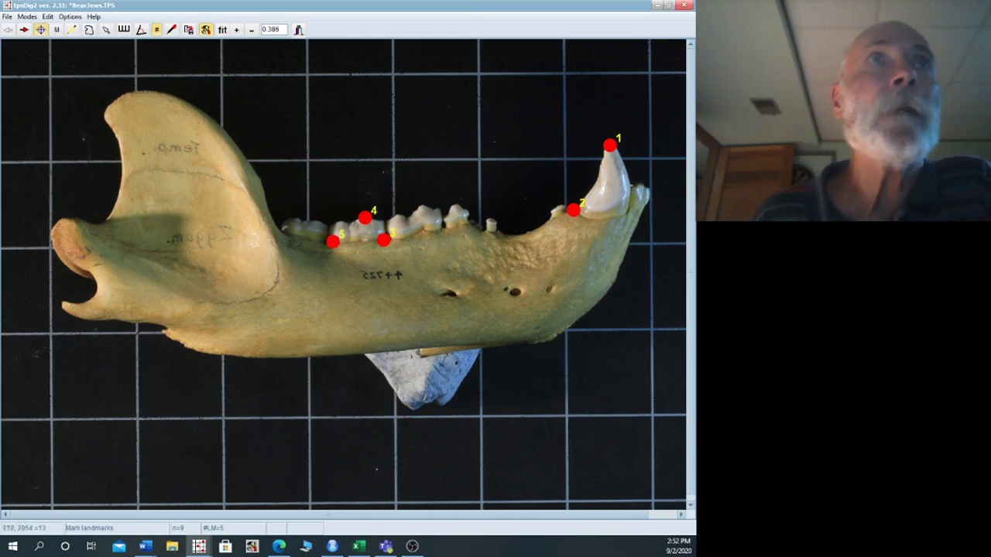
# Mark landmarks 6 to 11: the coronoid process's top and rear tip, the condyle's top, rear and lower edge, and the angular process's tip.
pyautogui.click(148, 92)
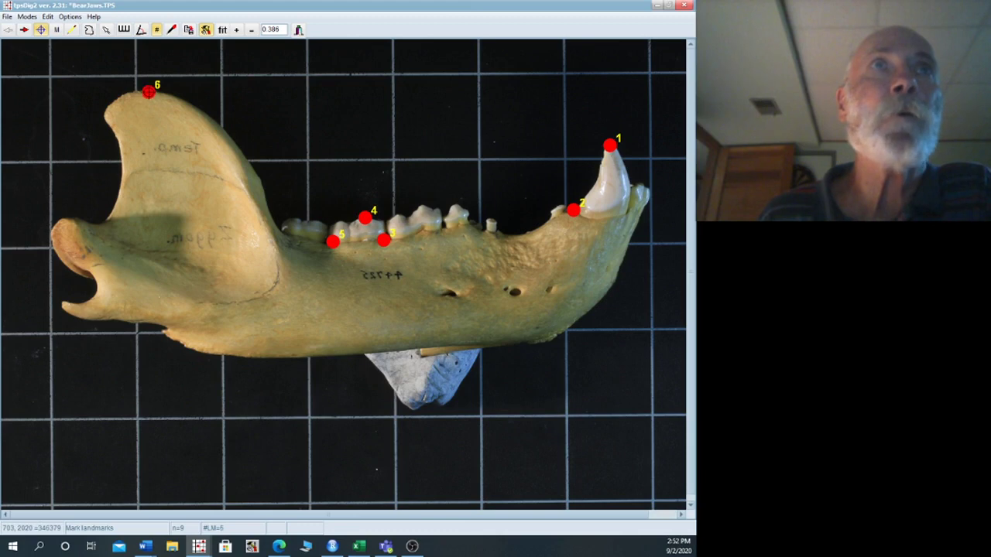
pyautogui.click(105, 115)
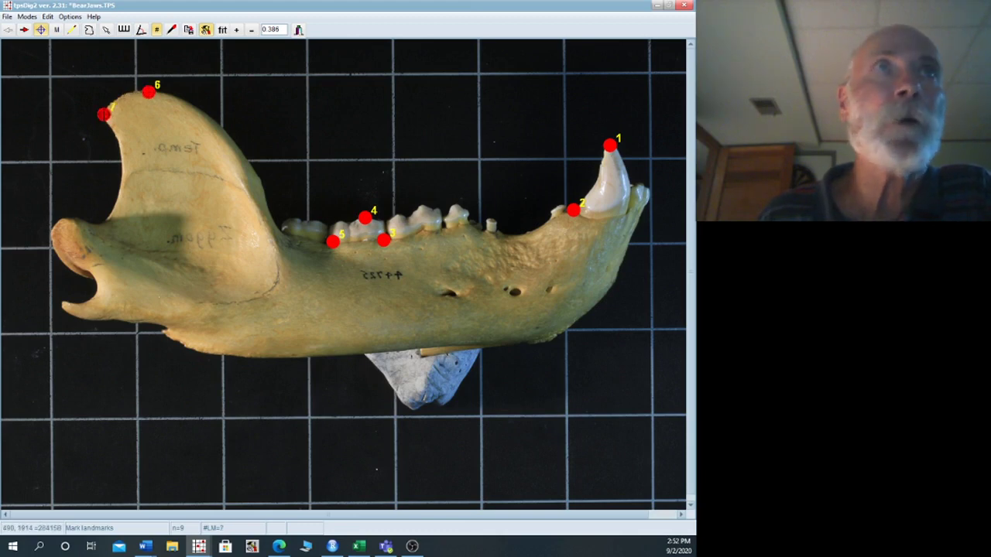
pyautogui.click(81, 222)
pyautogui.click(52, 229)
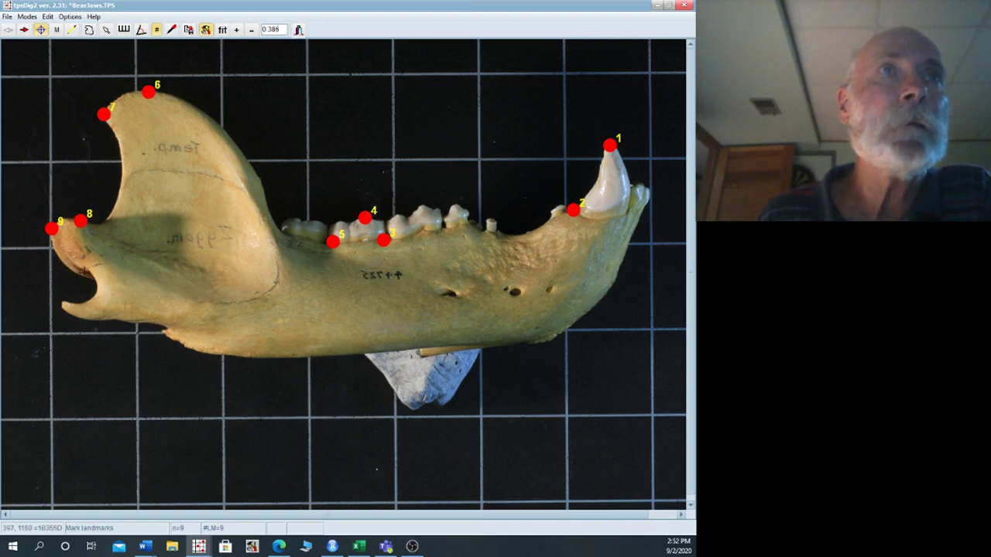
pyautogui.click(88, 274)
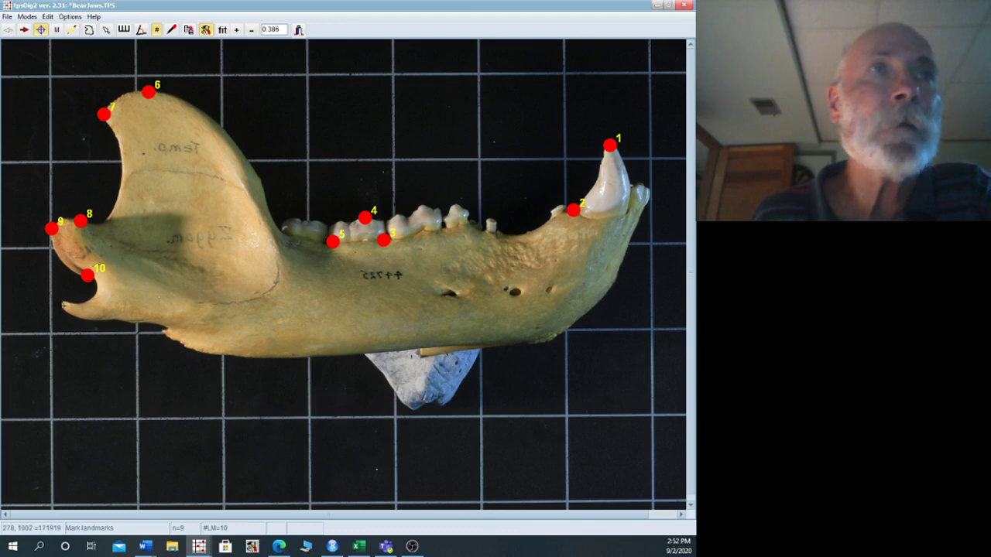
pyautogui.click(62, 304)
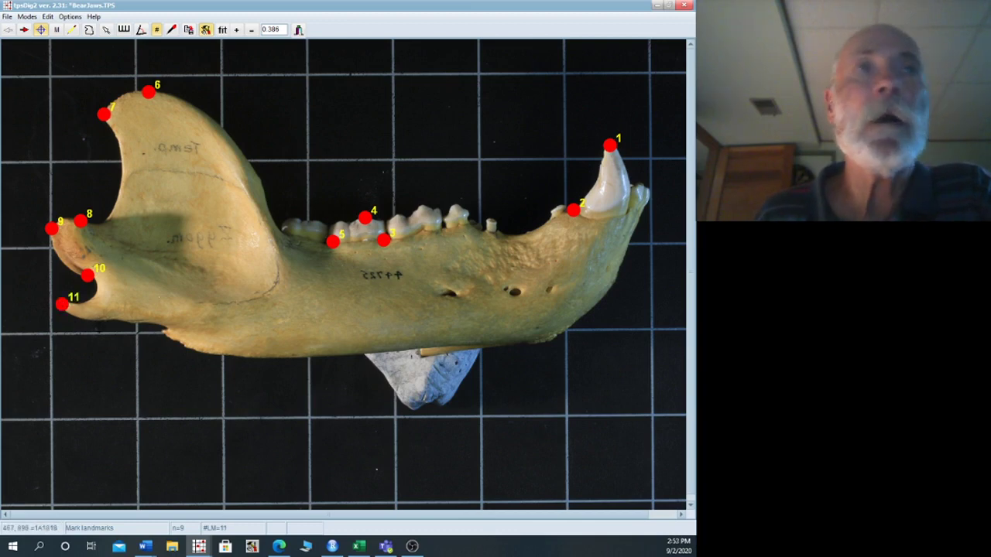
# Mark landmarks 12 and 13 on the jaw's lower border, at the rear corner and below the molars, and landmark 14 at the canine's front base.
pyautogui.click(169, 328)
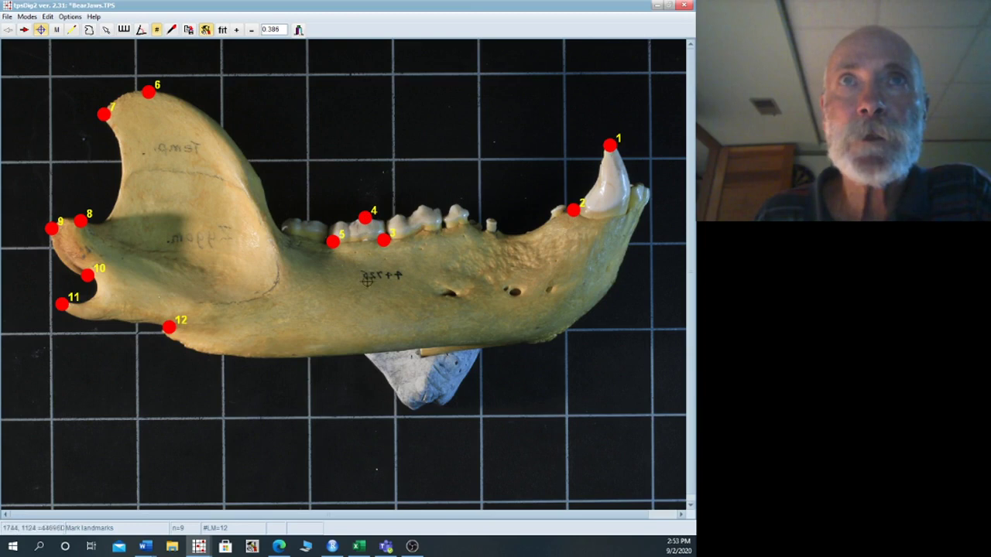
pyautogui.click(364, 352)
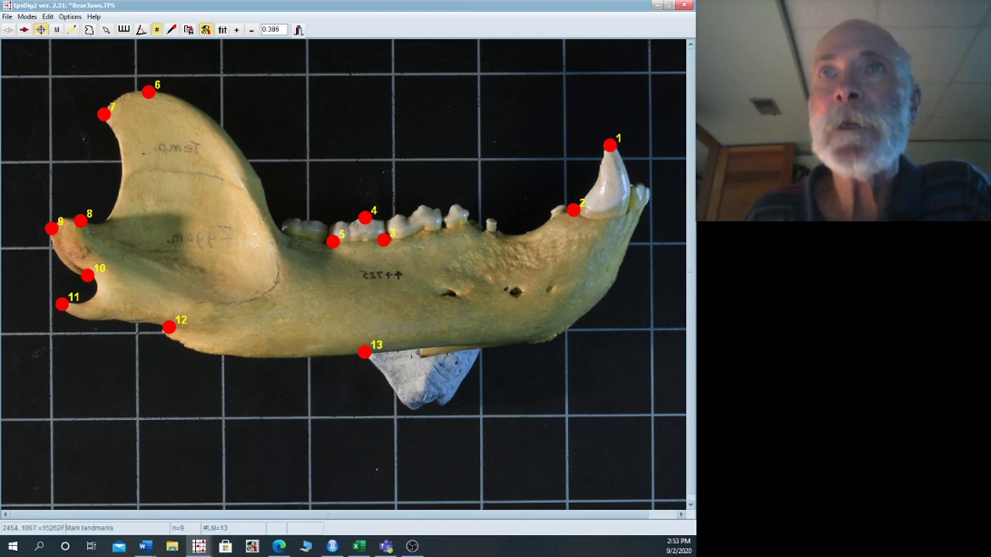
pyautogui.click(626, 215)
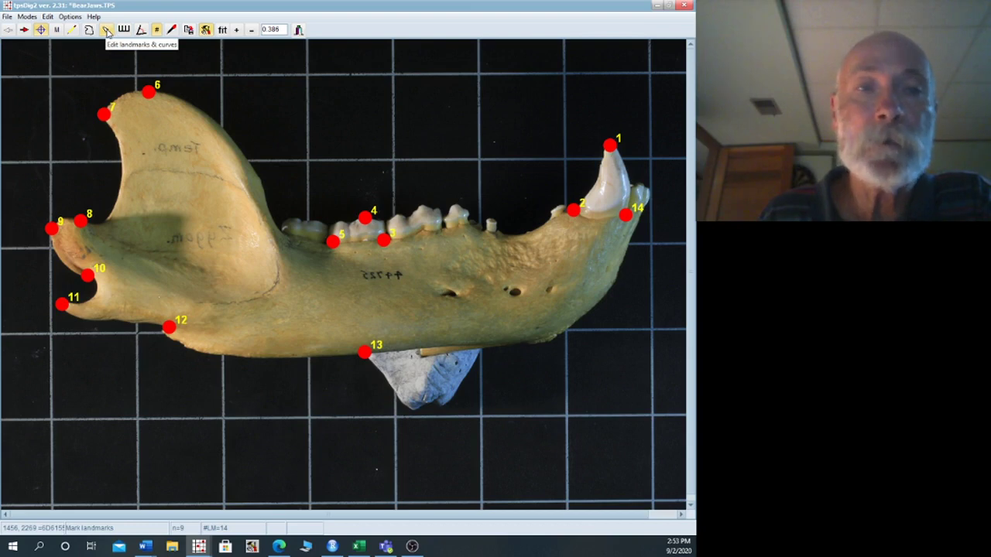
# Switch to editing landmarks and fine-tune the position of landmark 4 on the molar's cusp.
pyautogui.click(108, 30)
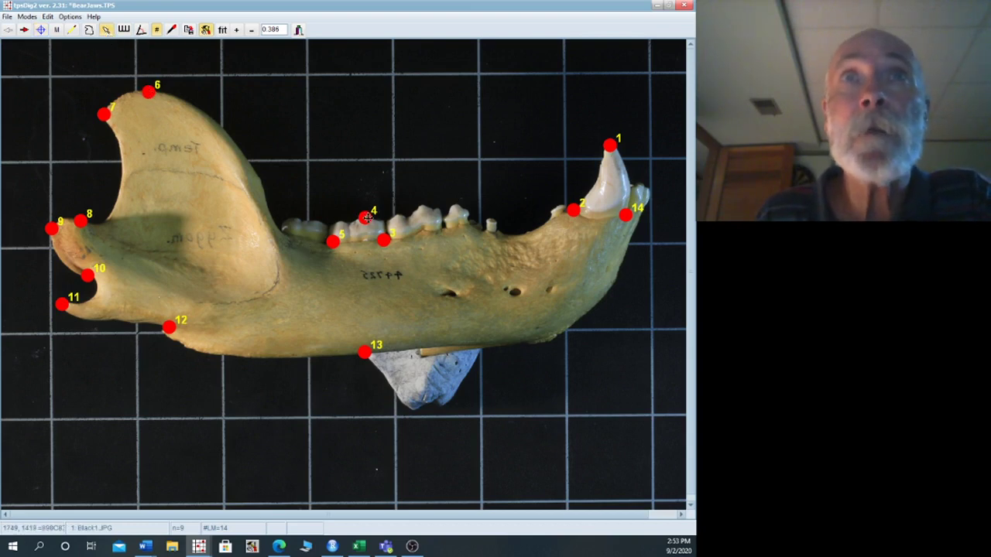
pyautogui.moveTo(365, 217)
pyautogui.mouseDown()
pyautogui.moveTo(362, 179)
pyautogui.moveTo(359, 194)
pyautogui.moveTo(348, 173)
pyautogui.moveTo(365, 217)
pyautogui.mouseUp()
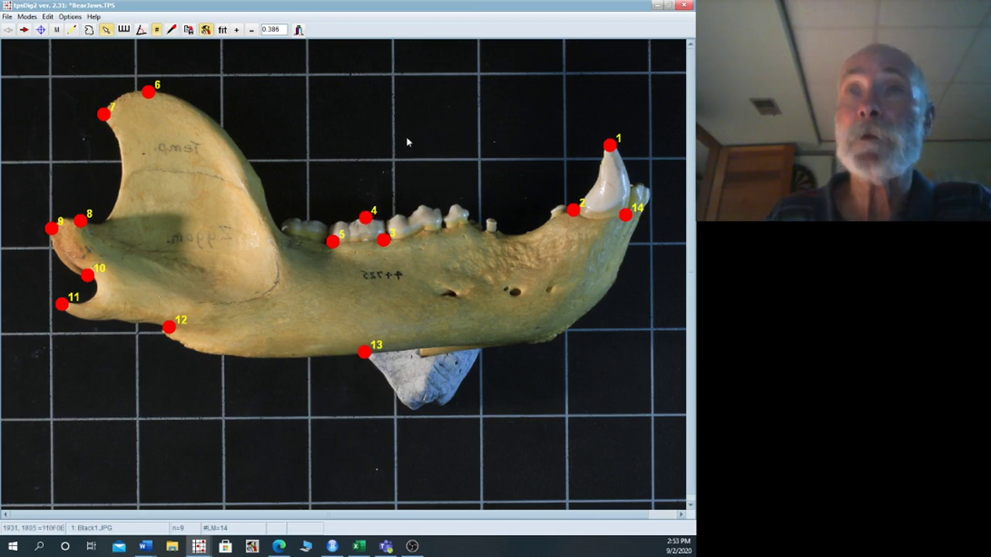
# Advance to Black2.JPG and mark landmarks 1 to 5 on the canine's tip and rear base and the second-to-last molar's front base, cusp and rear base.
pyautogui.click(24, 31)
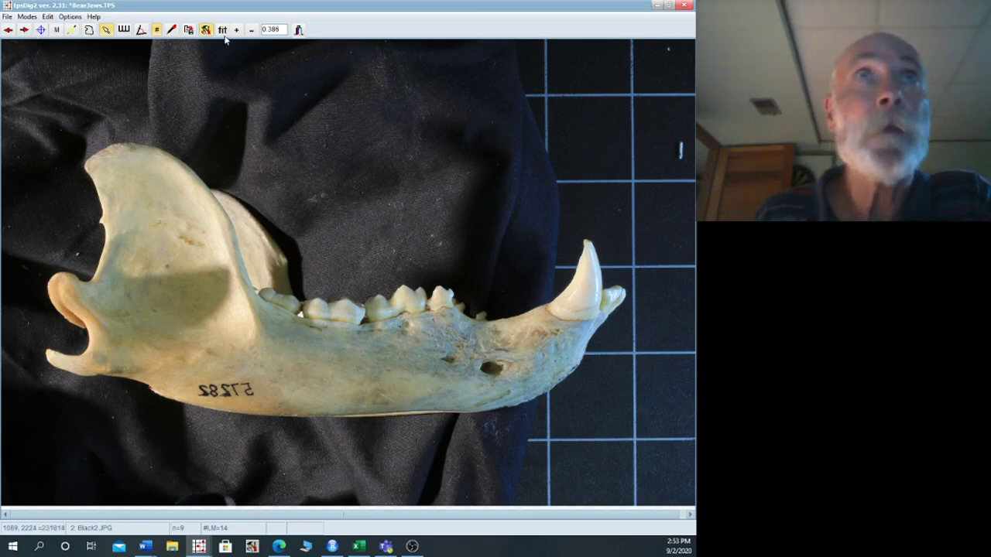
pyautogui.click(41, 30)
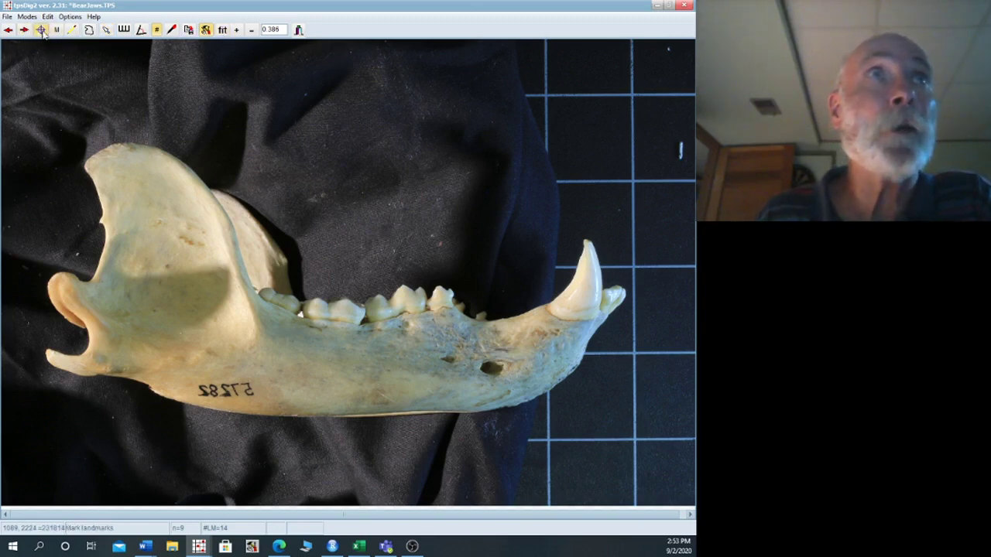
pyautogui.click(587, 242)
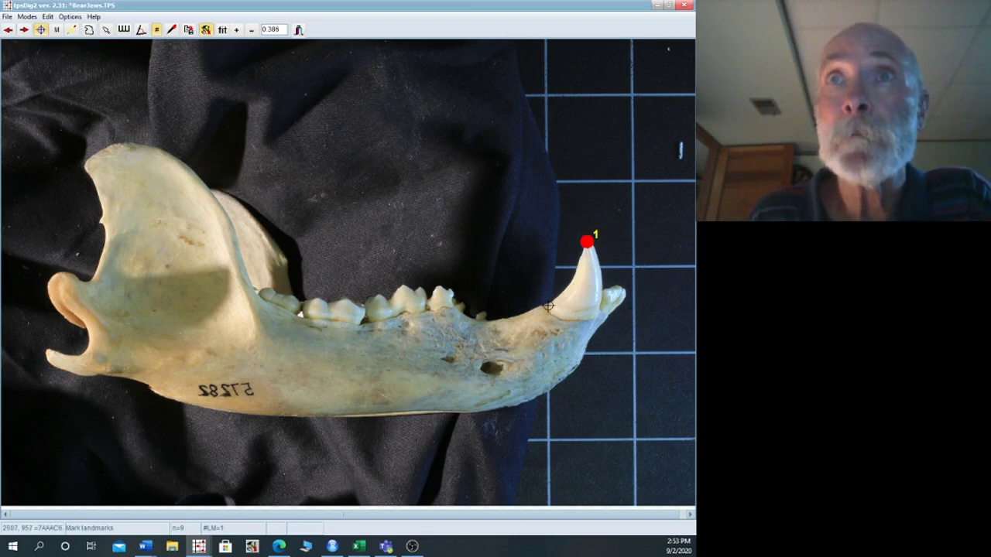
pyautogui.click(546, 306)
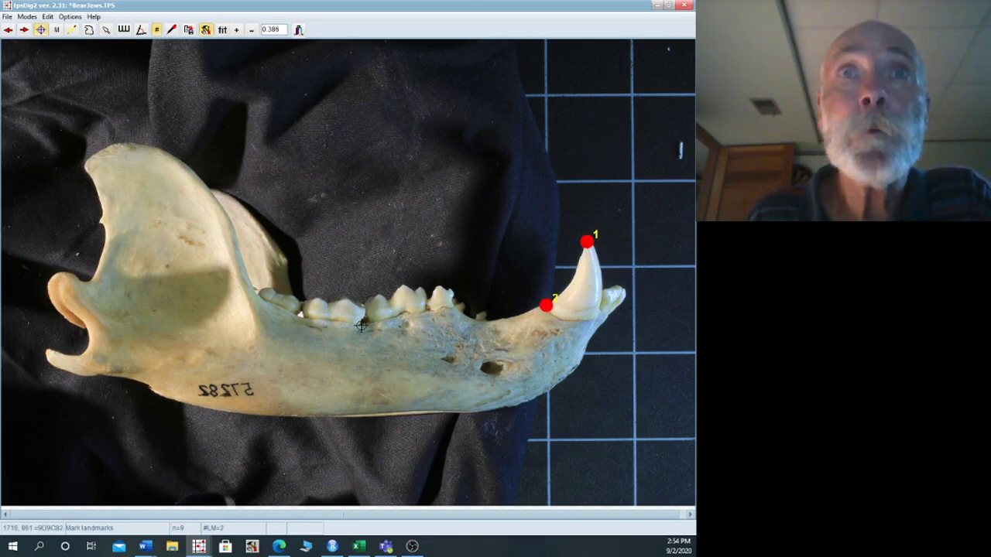
pyautogui.click(360, 326)
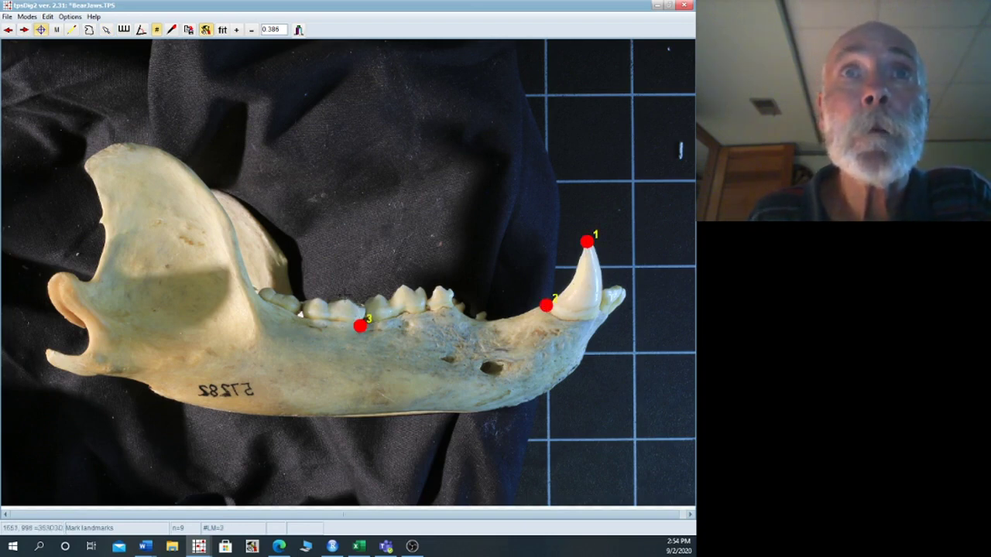
pyautogui.click(346, 298)
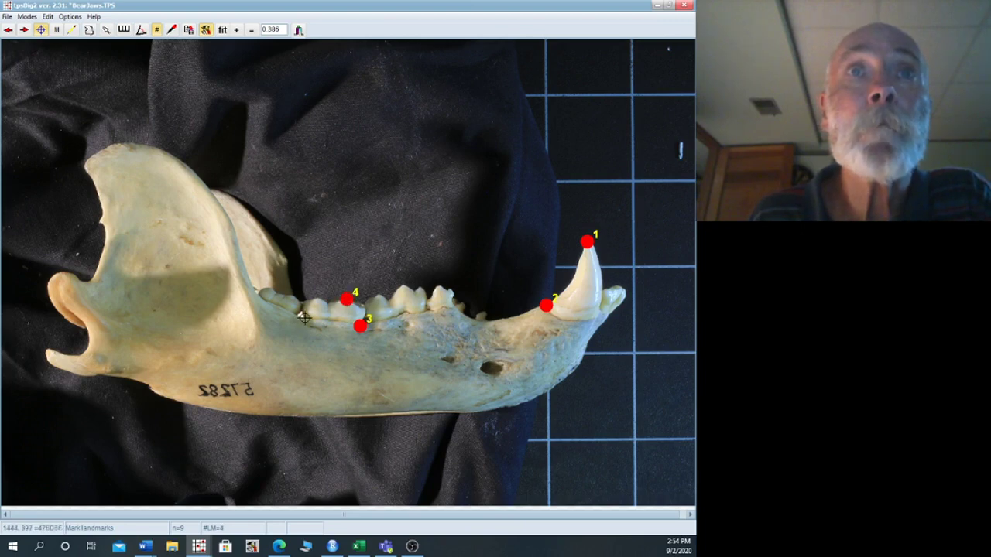
pyautogui.click(304, 317)
# On Black2.JPG, mark landmarks 6 to 11 at the coronoid's top and rear tip, the condyle's top, rear and lower edge, and the angular process's tip.
pyautogui.click(134, 141)
pyautogui.click(83, 166)
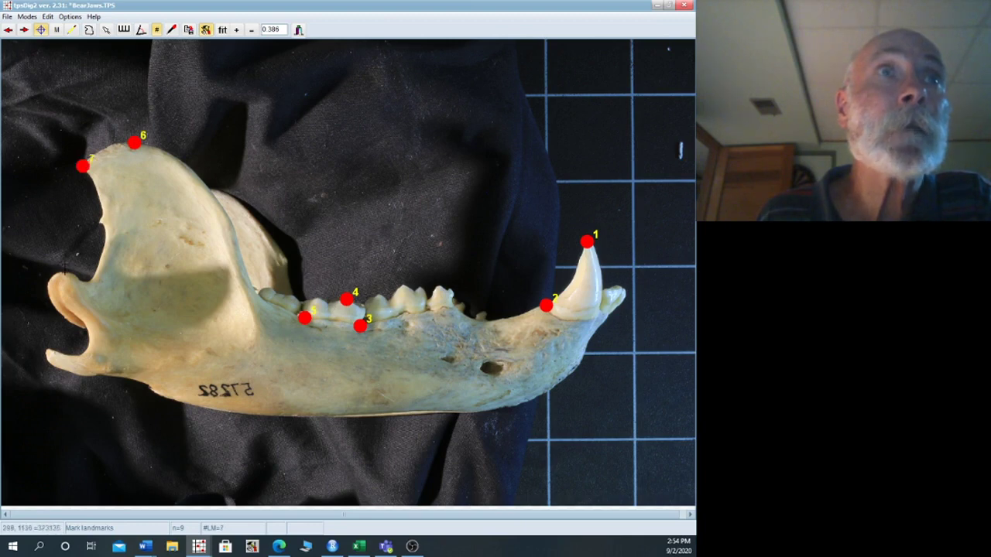
pyautogui.click(75, 274)
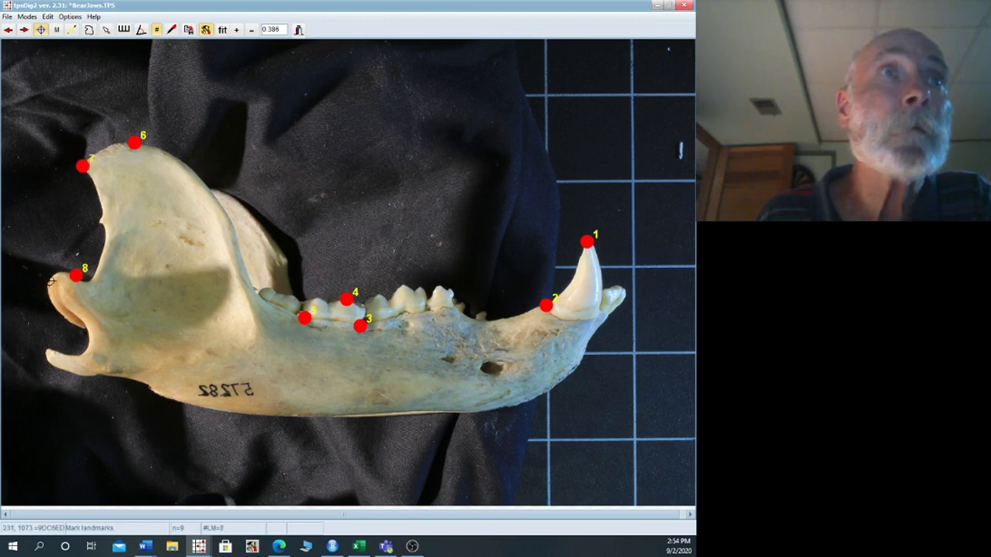
pyautogui.click(47, 281)
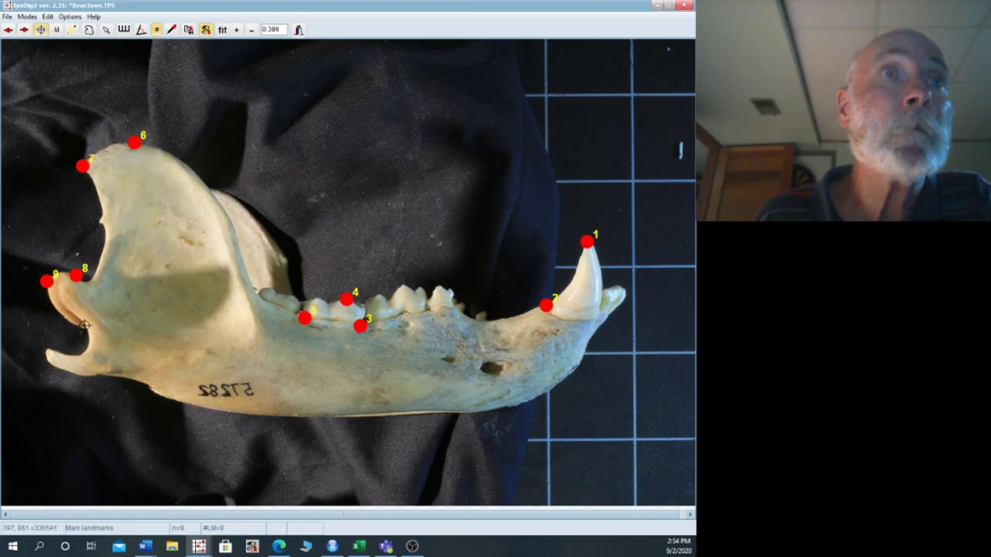
pyautogui.click(85, 326)
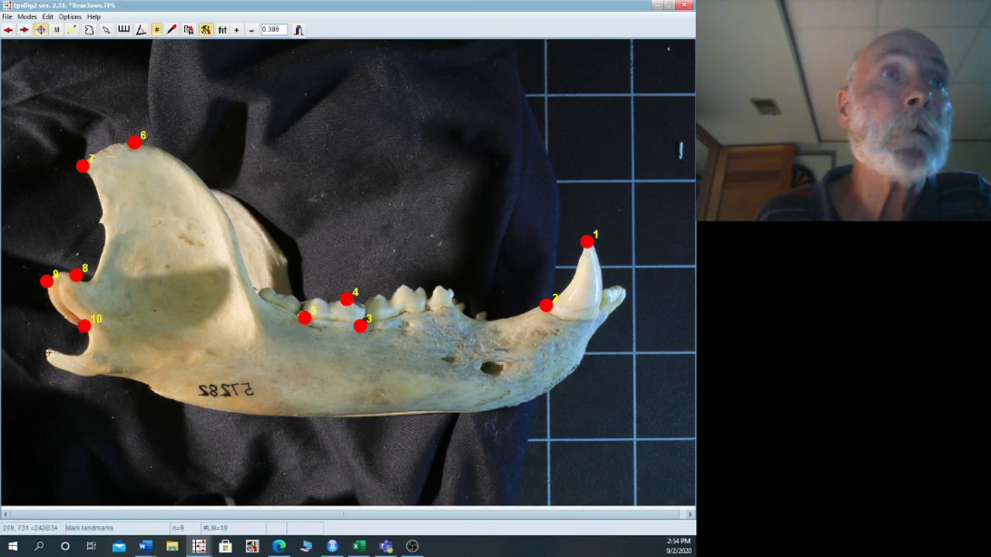
pyautogui.click(45, 353)
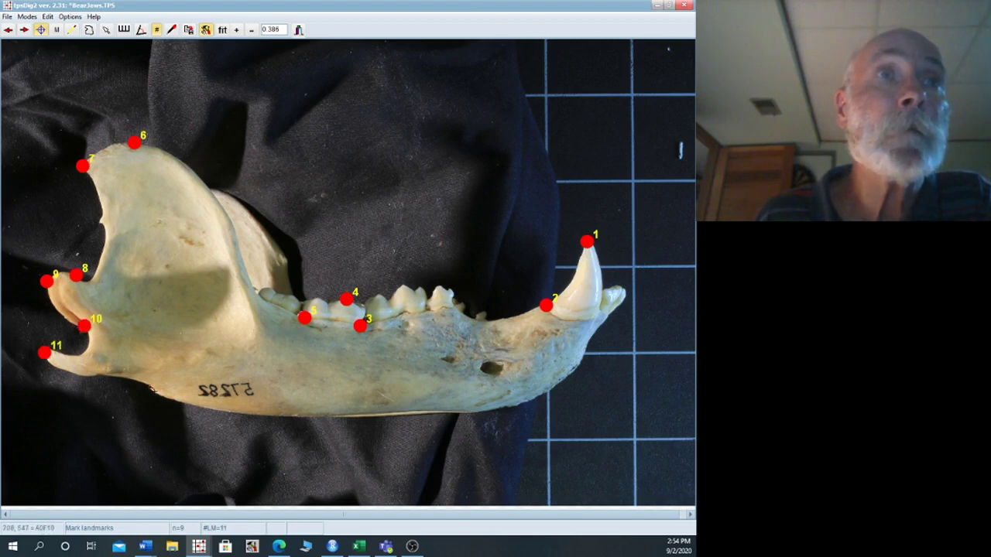
# On Black2.JPG, mark landmarks 12 and 13 along the jaw's lower border and landmark 14 at the canine's front base.
pyautogui.click(148, 385)
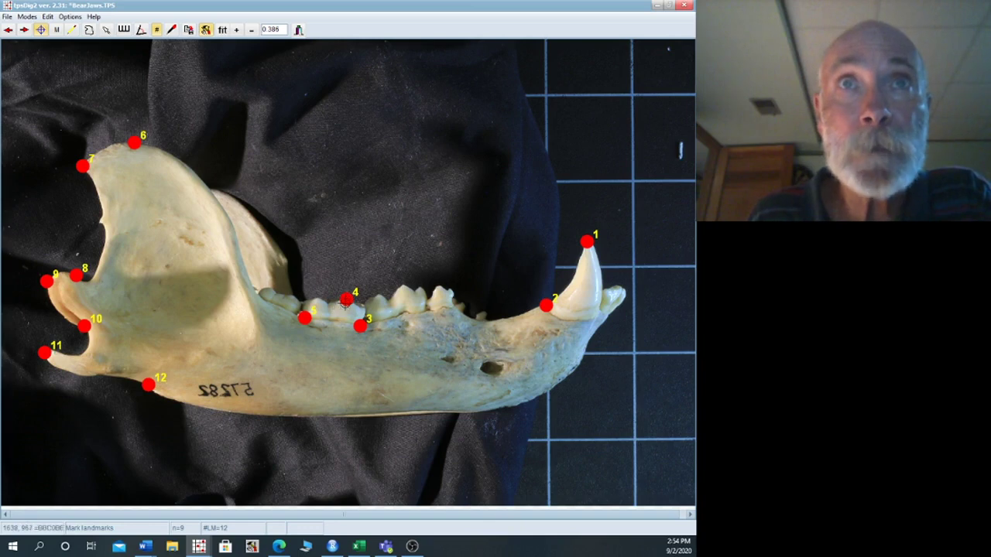
pyautogui.click(335, 414)
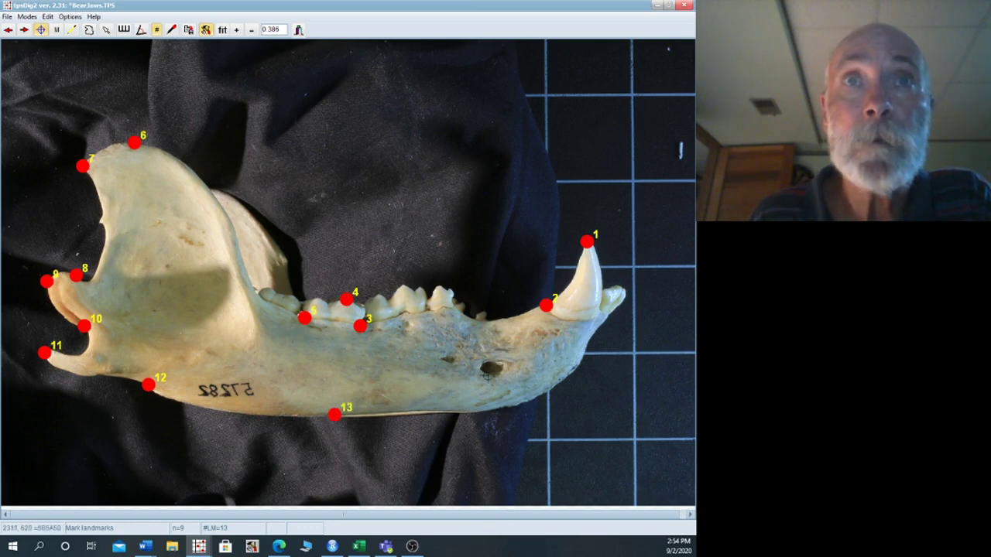
pyautogui.click(597, 311)
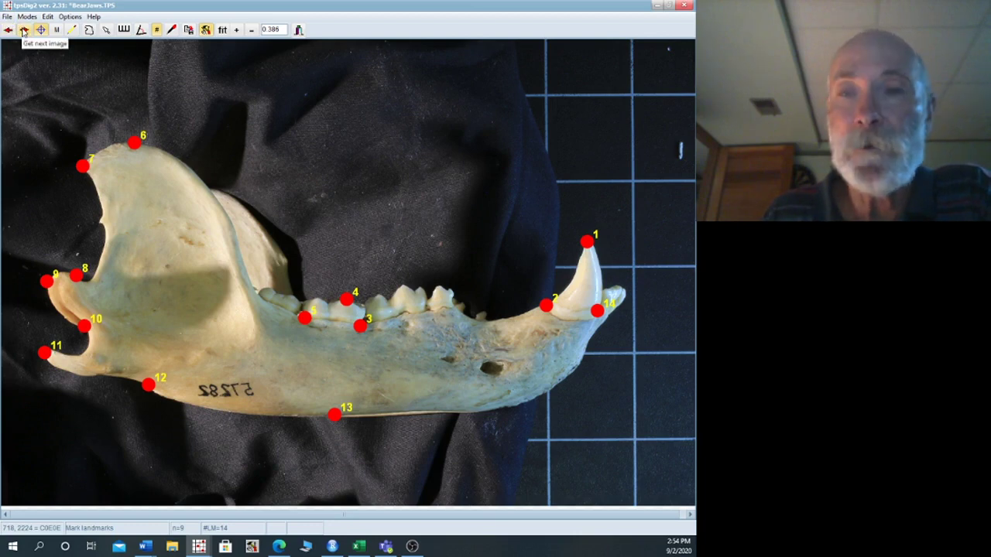
# Advance to the next specimen image, Black3.JPG, and zoom out to bring the whole jaw into view.
pyautogui.click(25, 31)
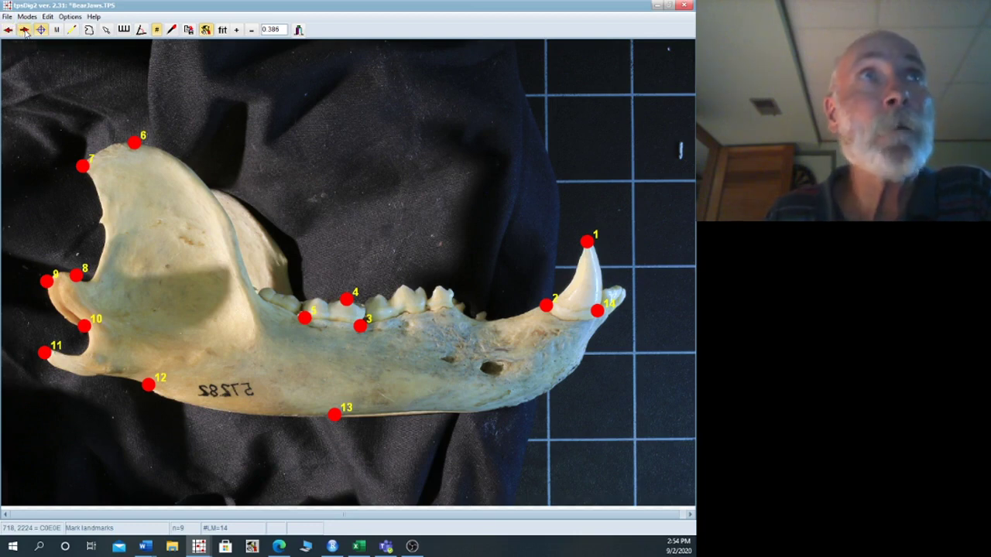
pyautogui.click(251, 31)
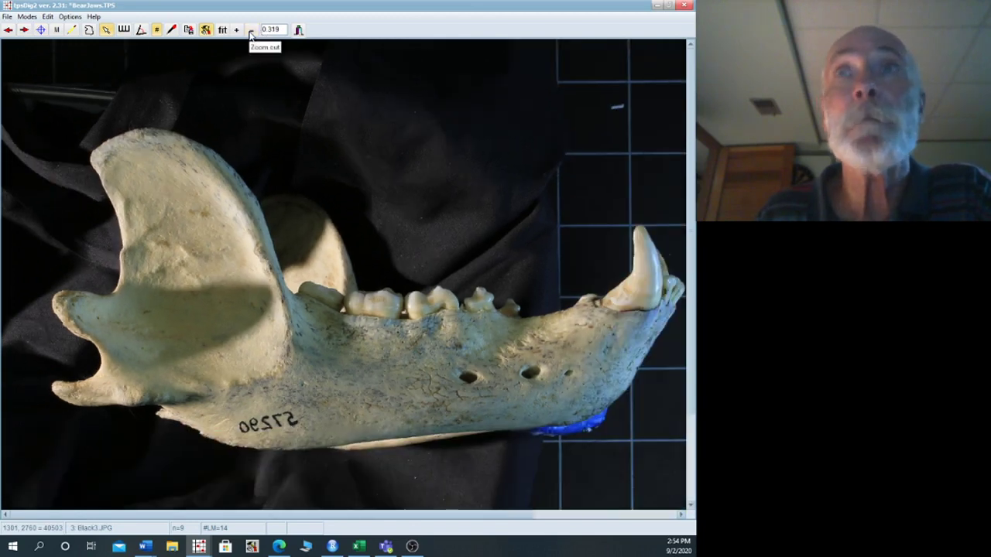
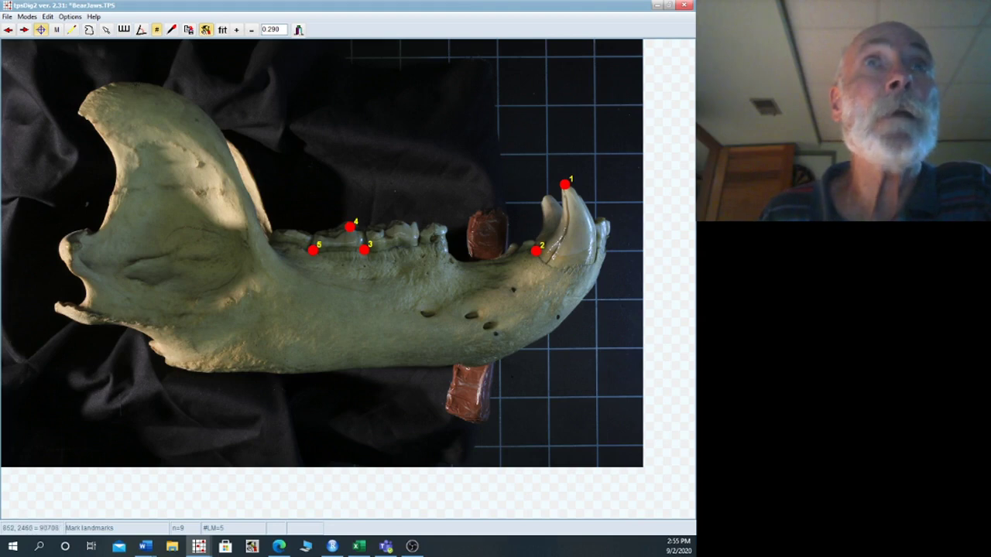
# On the fourth jaw image, mark landmarks 6 to 11 around the coronoid process, the condyle and the angular process's tip.
pyautogui.click(135, 80)
pyautogui.click(78, 113)
pyautogui.click(87, 230)
pyautogui.click(61, 245)
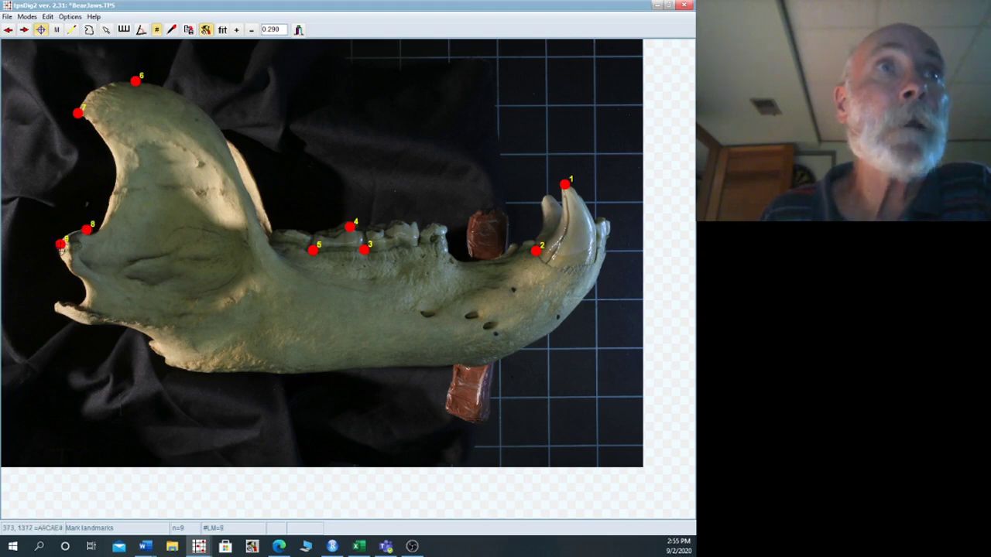
pyautogui.click(78, 271)
pyautogui.click(54, 305)
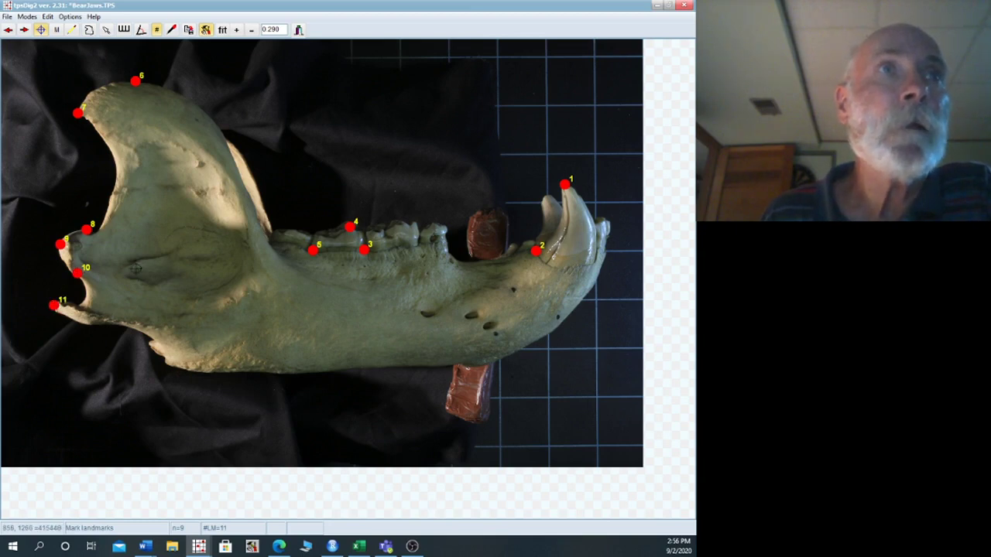
# On the fourth jaw image, mark landmark 12 at the rear lower corner, 13 below the molars and 14 at the canine's front base.
pyautogui.click(154, 340)
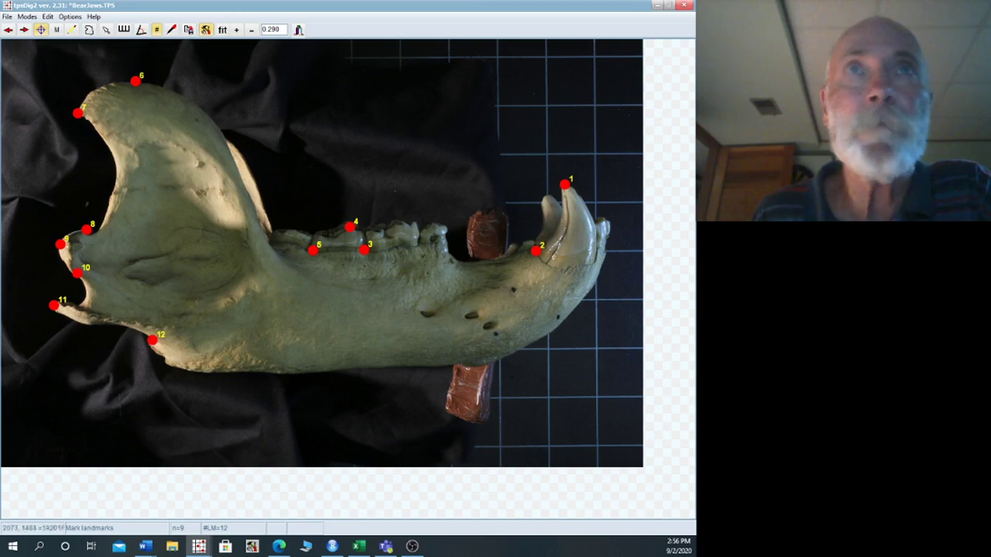
pyautogui.click(345, 368)
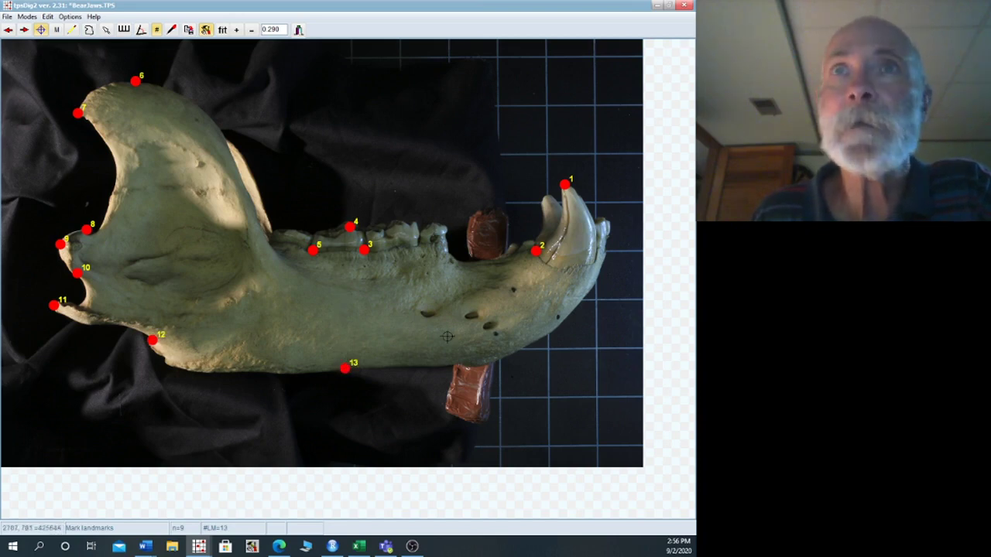
pyautogui.click(592, 262)
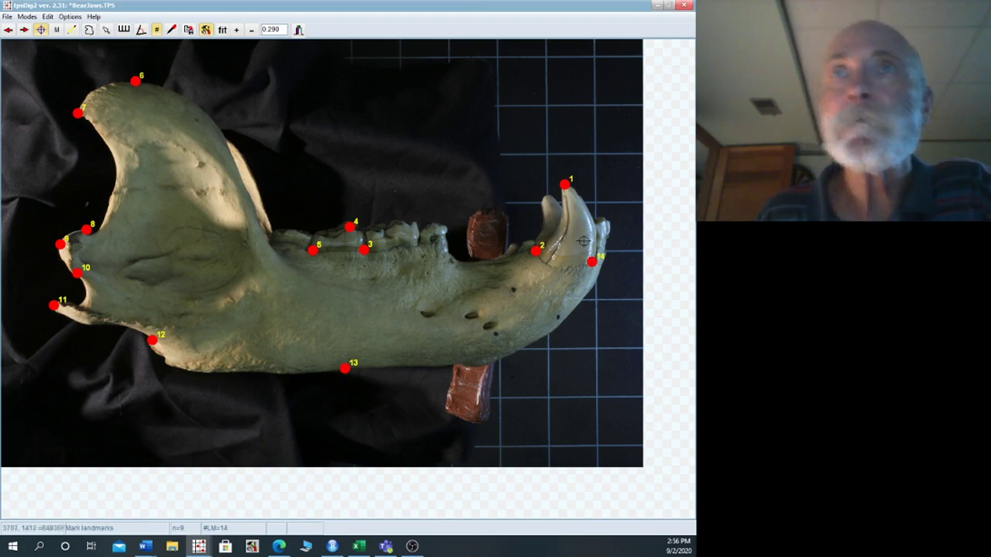
# Advance to Grizzly2.JPG, enlarge it, and mark landmarks 1 to 5 on the canine's tip and rear base and around the second-to-last molar.
pyautogui.click(24, 30)
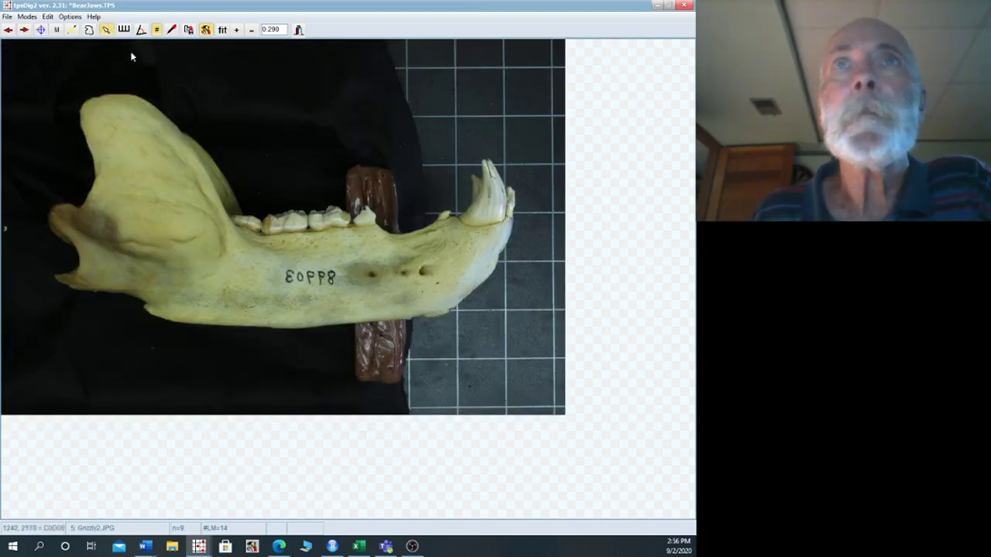
pyautogui.click(236, 31)
pyautogui.click(237, 30)
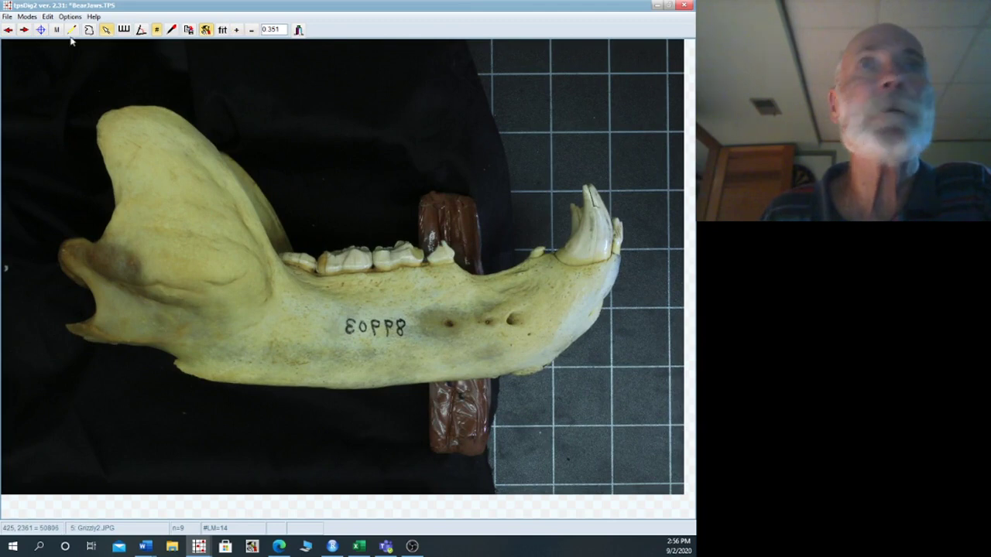
pyautogui.click(40, 29)
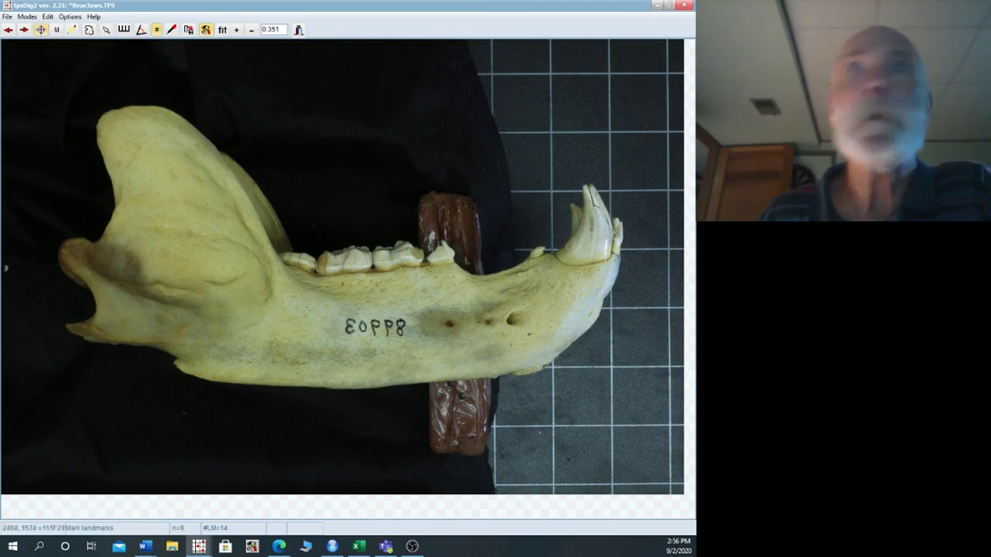
pyautogui.click(586, 186)
pyautogui.click(553, 255)
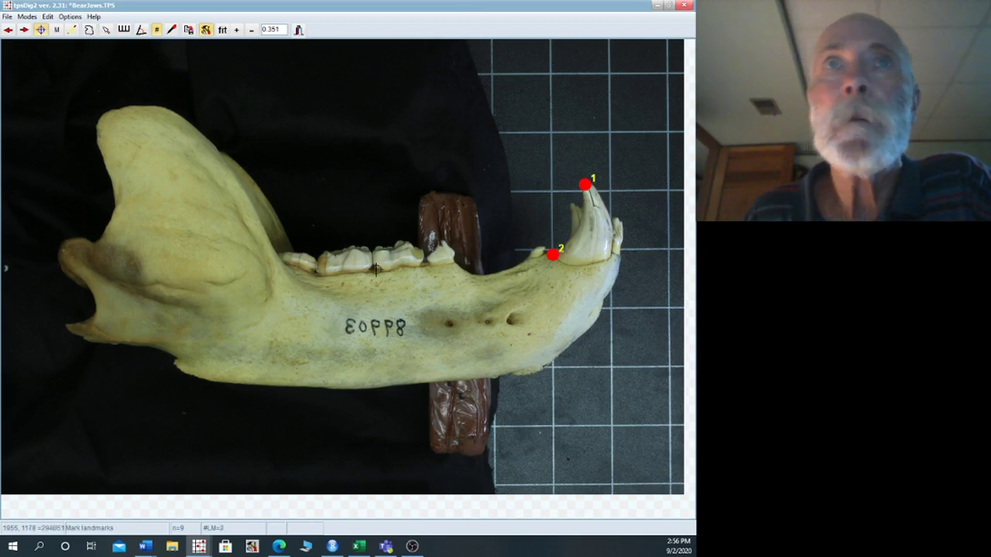
pyautogui.click(369, 268)
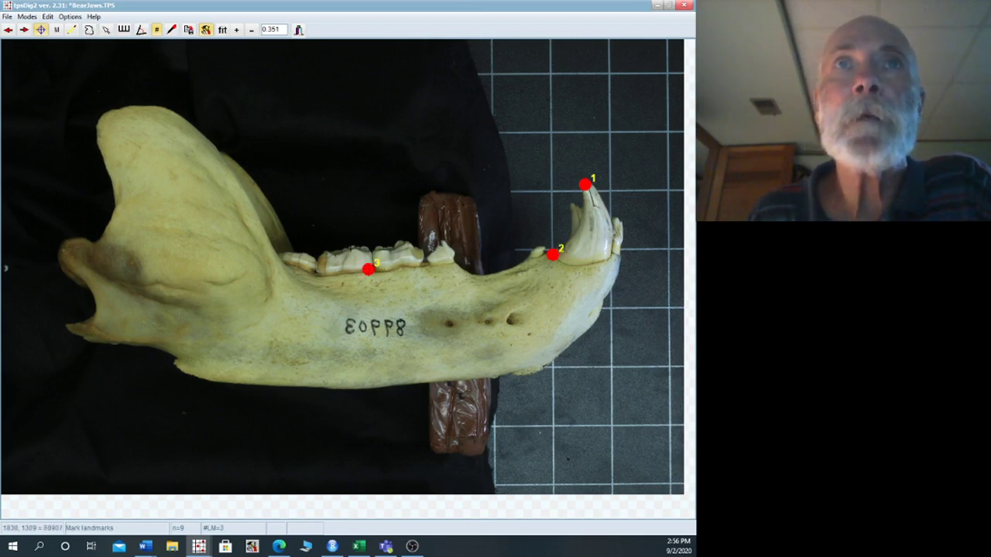
pyautogui.click(353, 250)
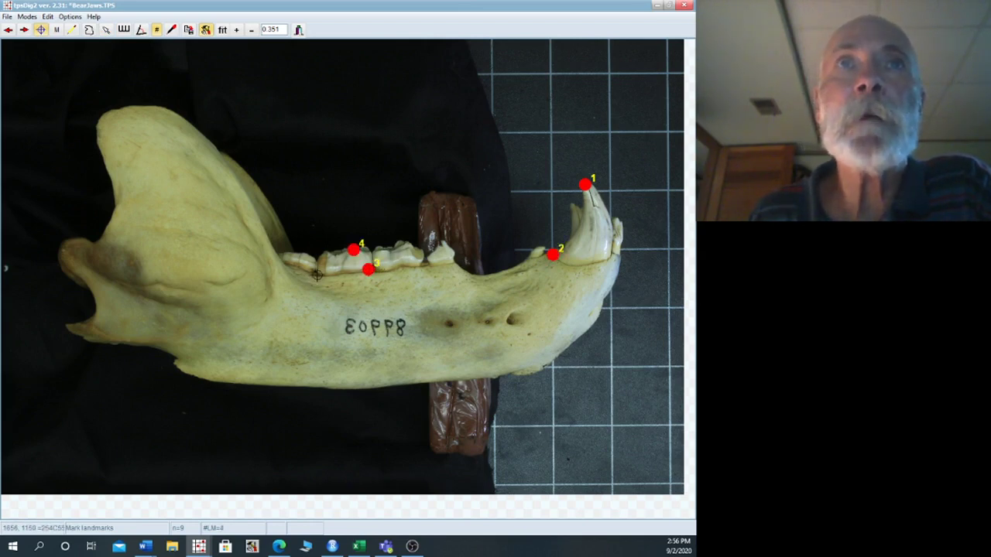
pyautogui.click(317, 274)
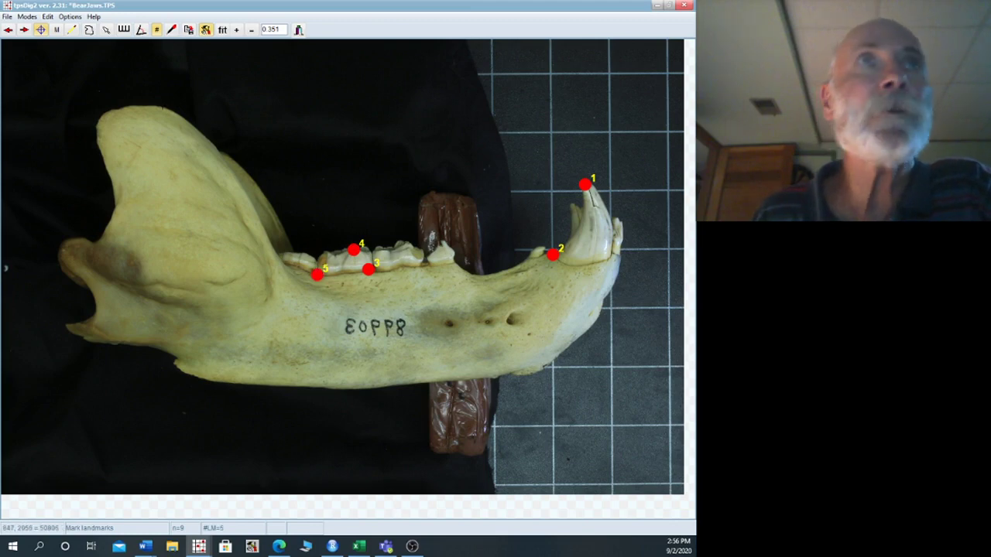
# On Grizzly2.JPG, mark landmarks 6 to 11 at the coronoid's top and rear tip, the condyle's top, rear and lower edge, and the angular process's tip.
pyautogui.click(148, 106)
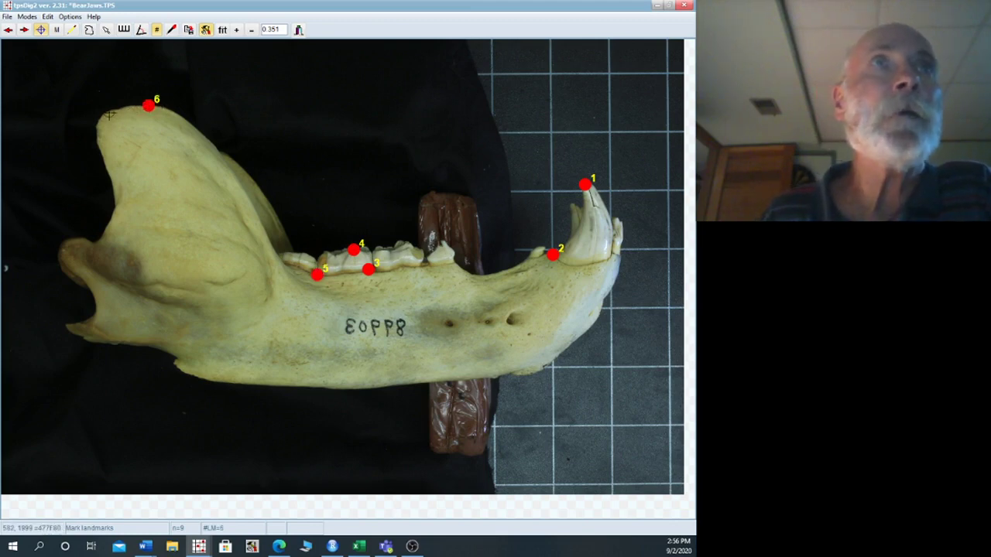
pyautogui.click(100, 121)
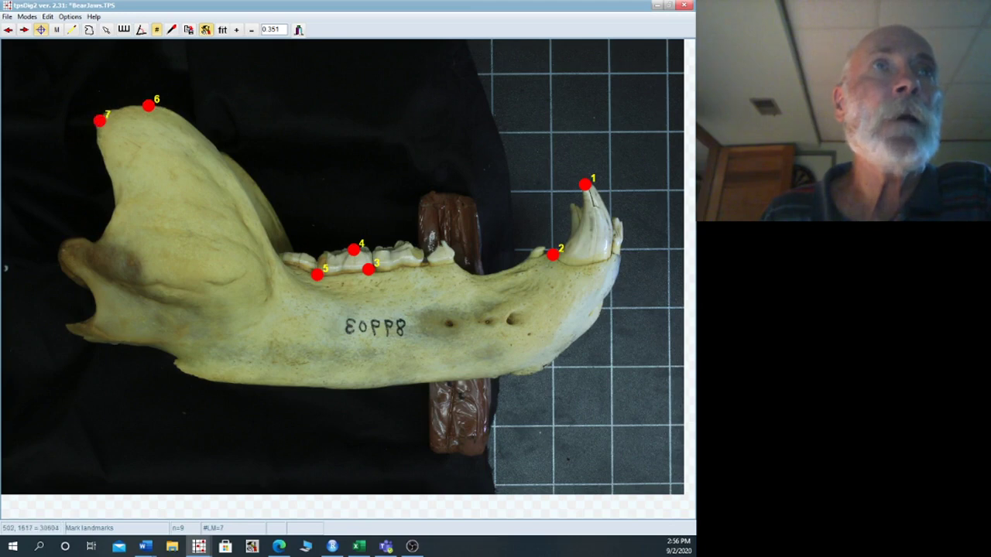
pyautogui.click(89, 239)
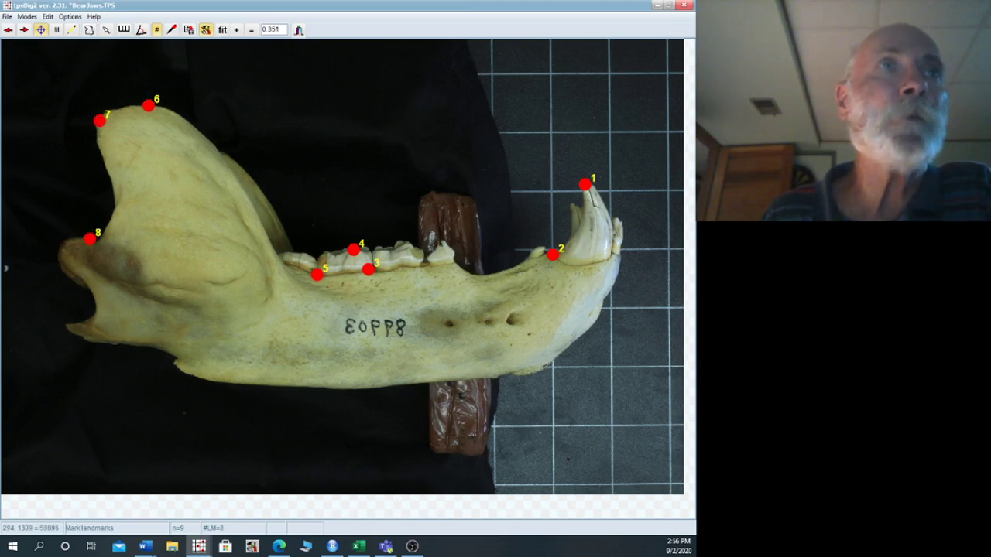
pyautogui.click(61, 248)
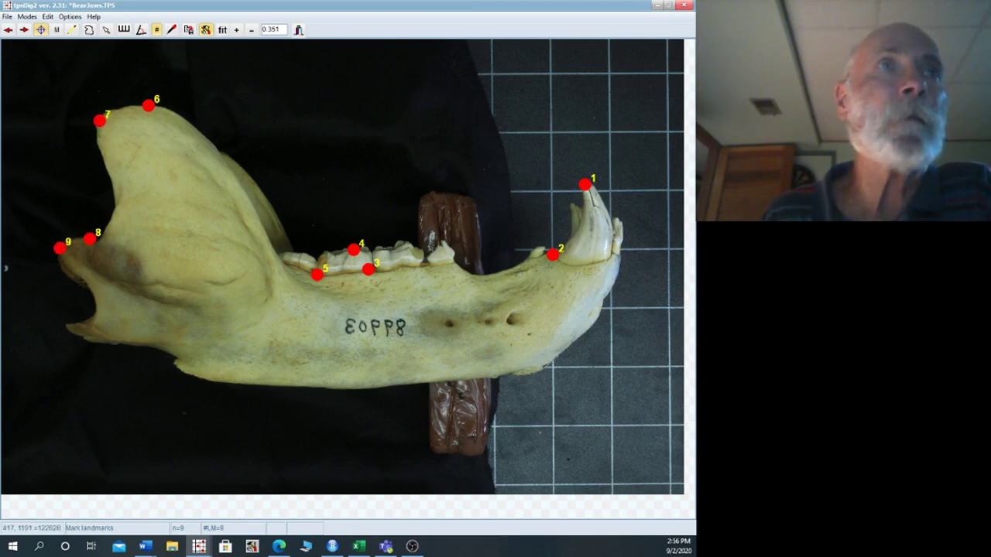
pyautogui.click(82, 283)
pyautogui.click(66, 326)
# On Grizzly2.JPG, mark landmark 12 at the jaw's rear lower corner, 13 below the molars and 14 at the canine's front base.
pyautogui.click(175, 356)
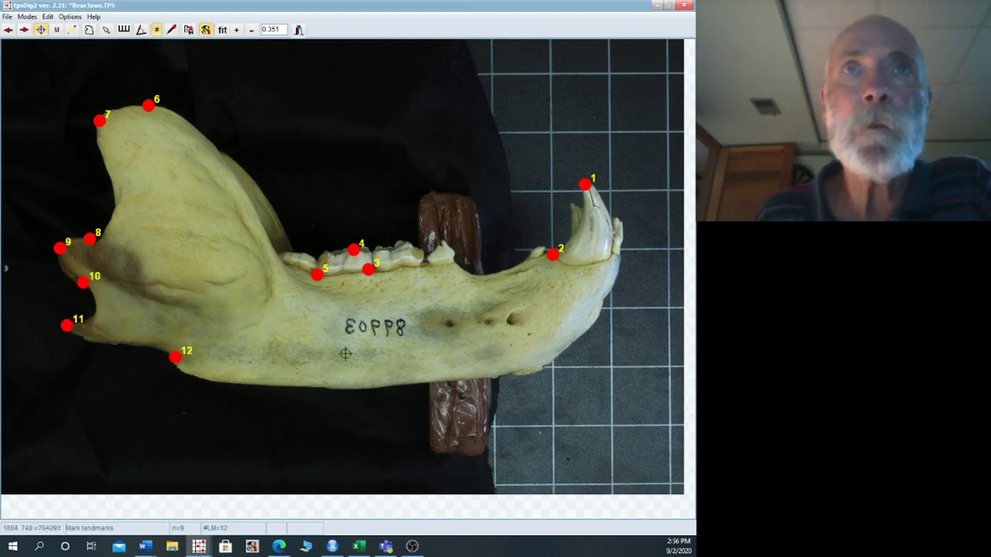
pyautogui.click(343, 387)
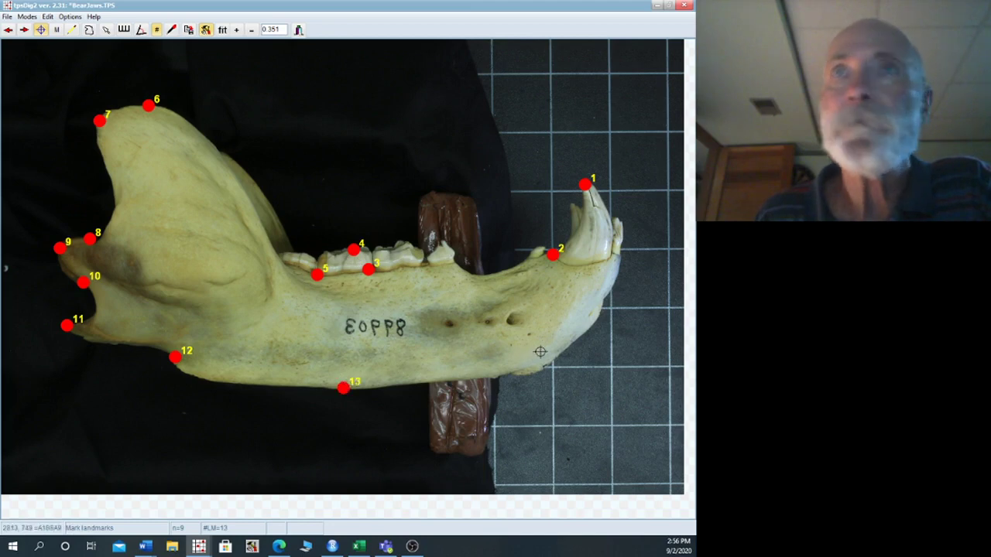
pyautogui.click(610, 253)
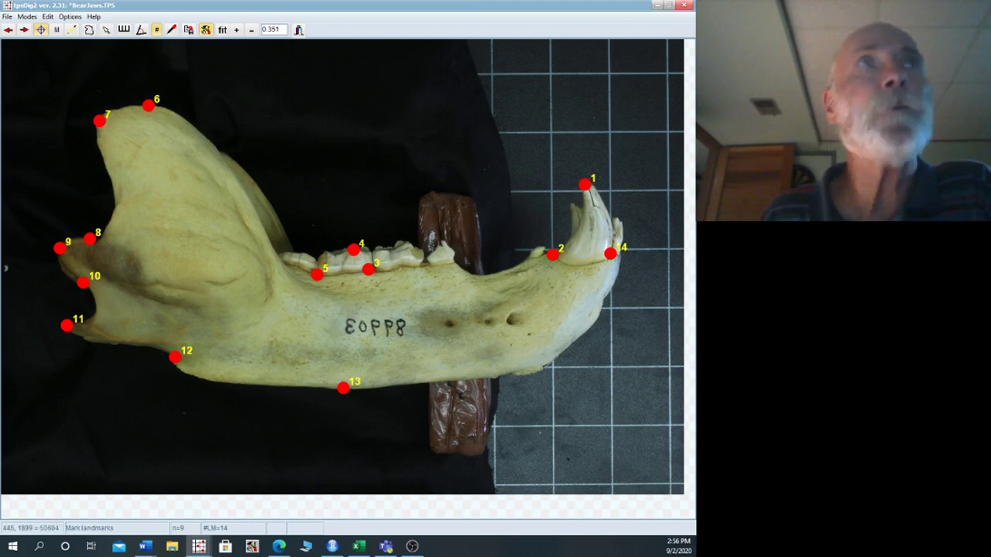
# Advance to Grizzly3.JPG and mark landmarks 1 to 5 on the canine's tip and rear base and around the second-to-last molar.
pyautogui.click(24, 29)
pyautogui.click(106, 29)
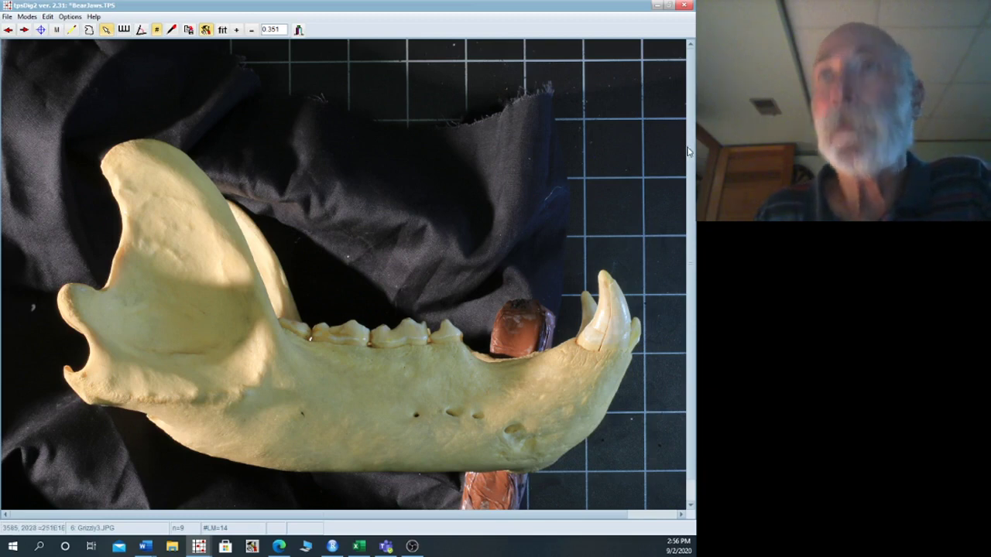
pyautogui.scroll(-2, 347, 109)
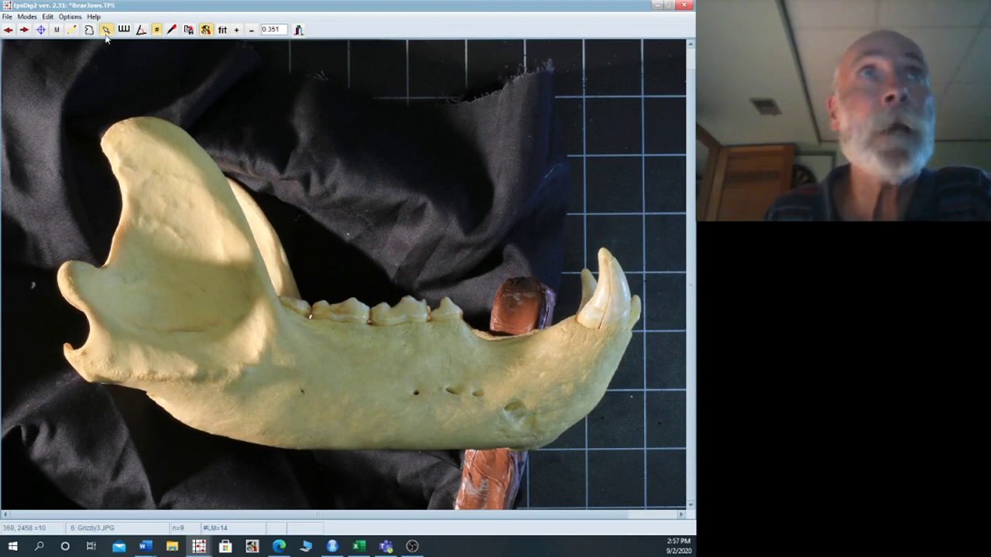
pyautogui.click(40, 30)
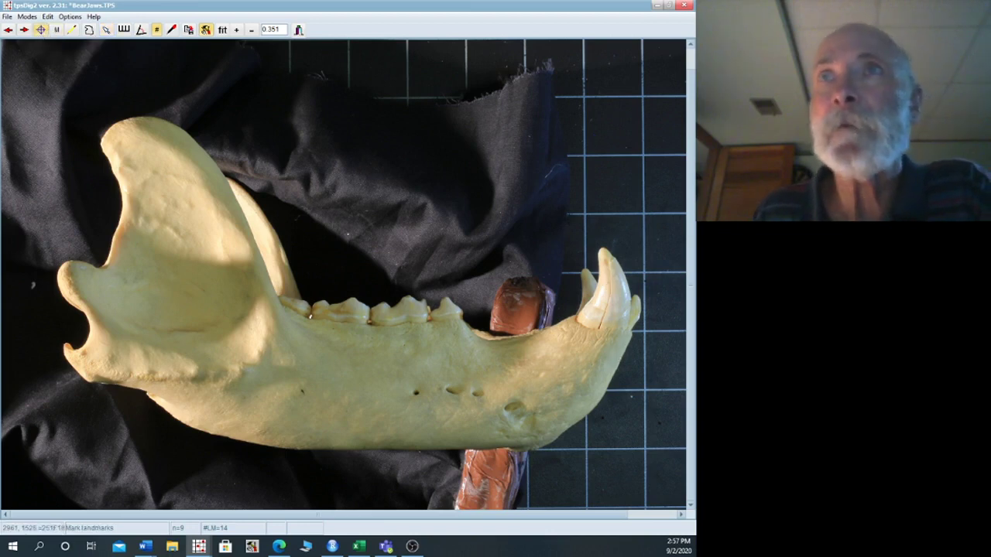
pyautogui.click(602, 248)
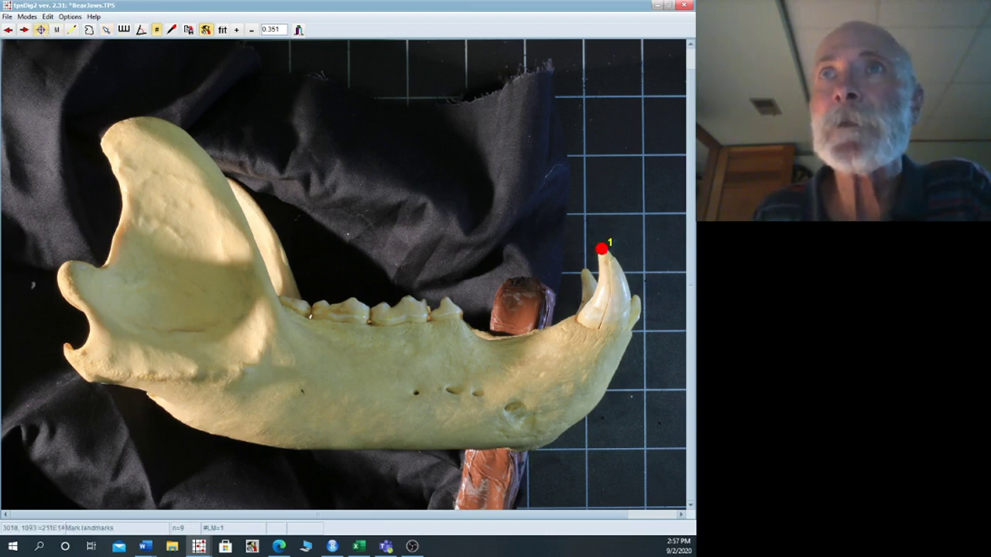
pyautogui.click(575, 316)
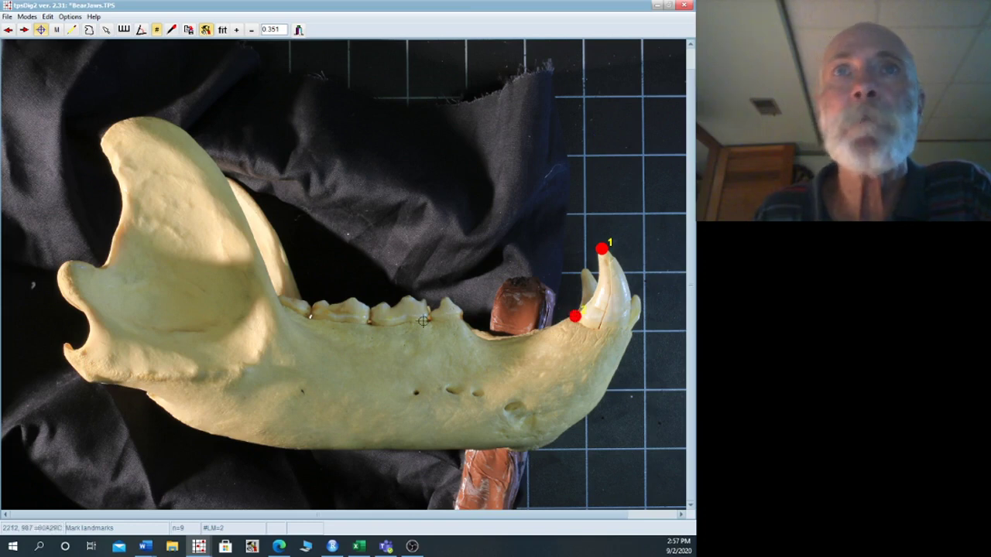
pyautogui.click(366, 323)
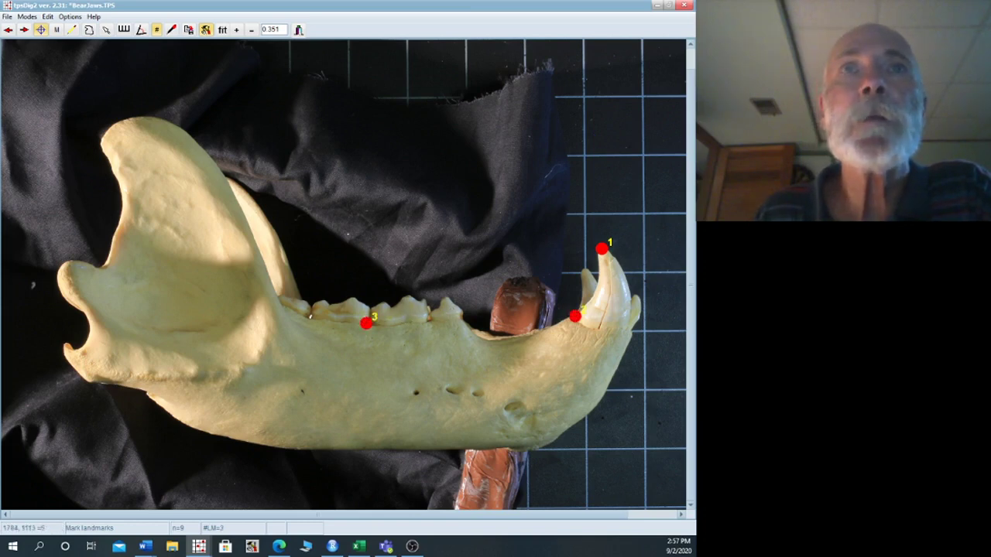
pyautogui.click(353, 298)
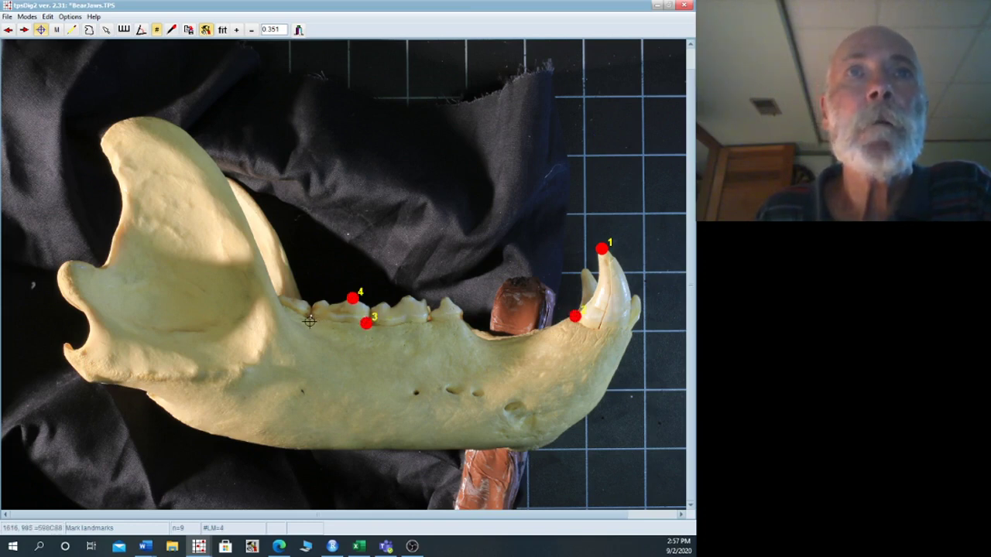
pyautogui.click(309, 318)
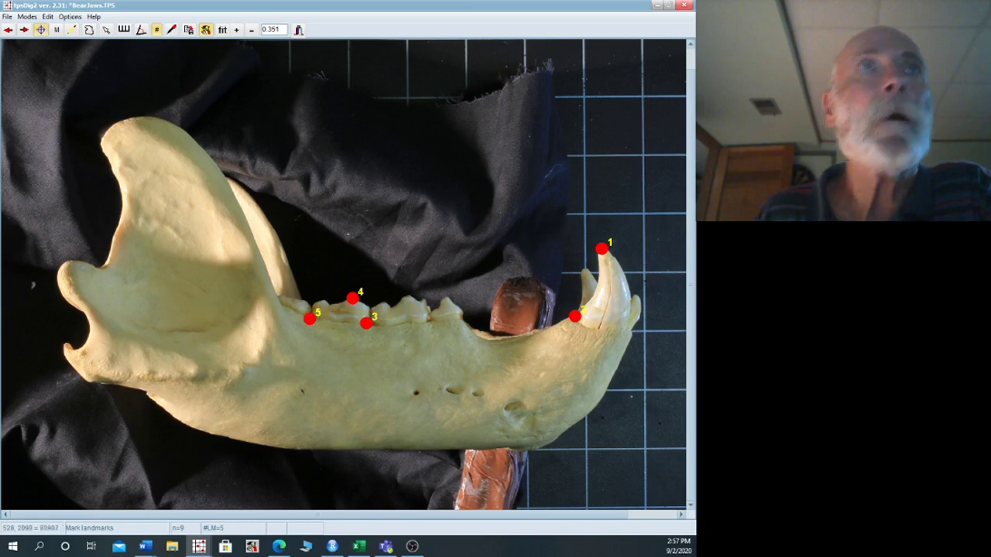
# On Grizzly3.JPG, mark landmarks 6 to 11 at the coronoid's top and rear tip, the condyle's top, rear and lower edge, and the angular process's tip.
pyautogui.click(146, 117)
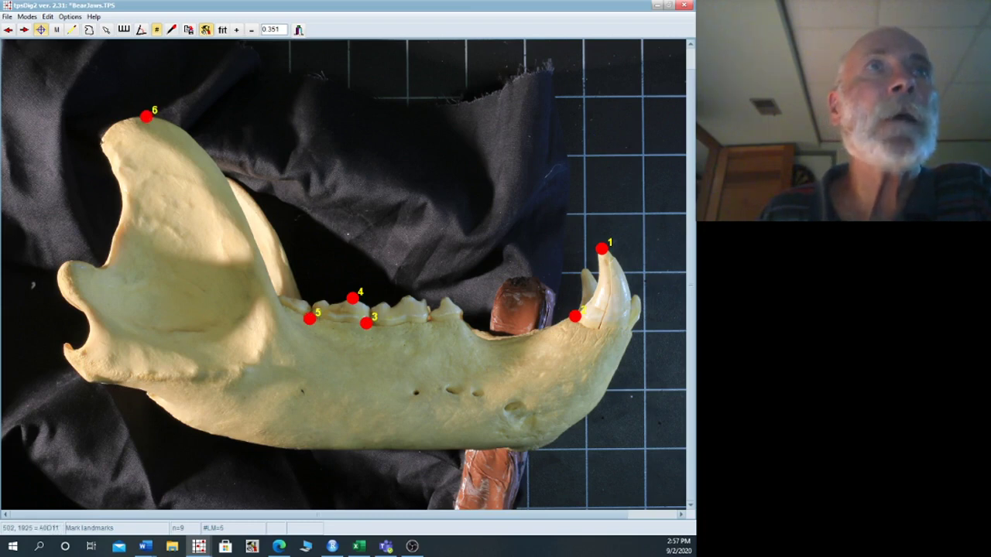
pyautogui.click(100, 143)
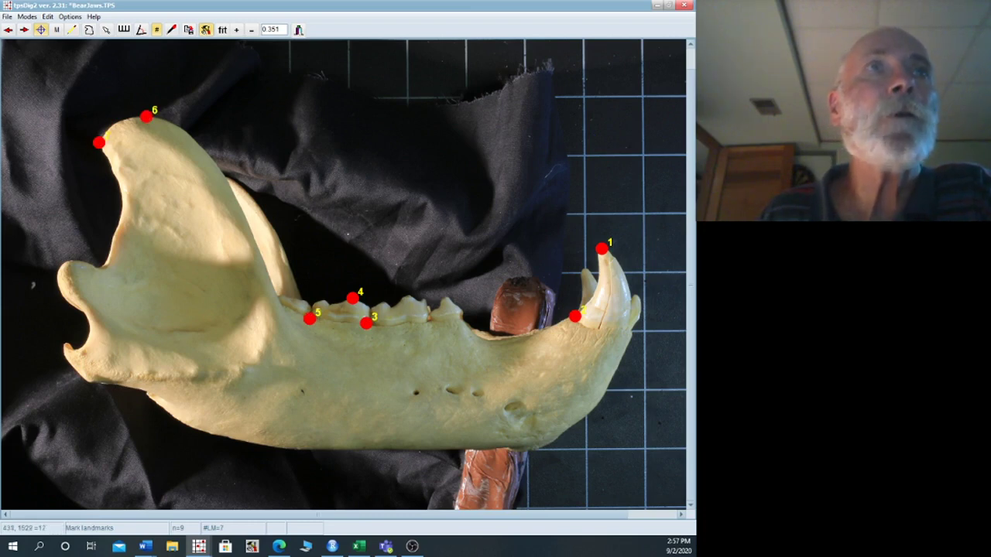
pyautogui.click(90, 264)
pyautogui.click(60, 270)
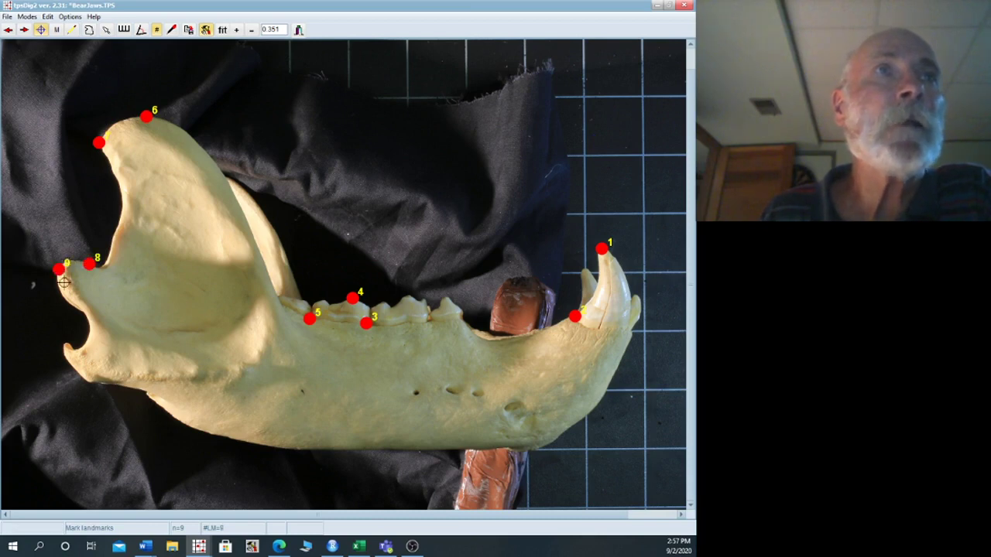
pyautogui.click(82, 310)
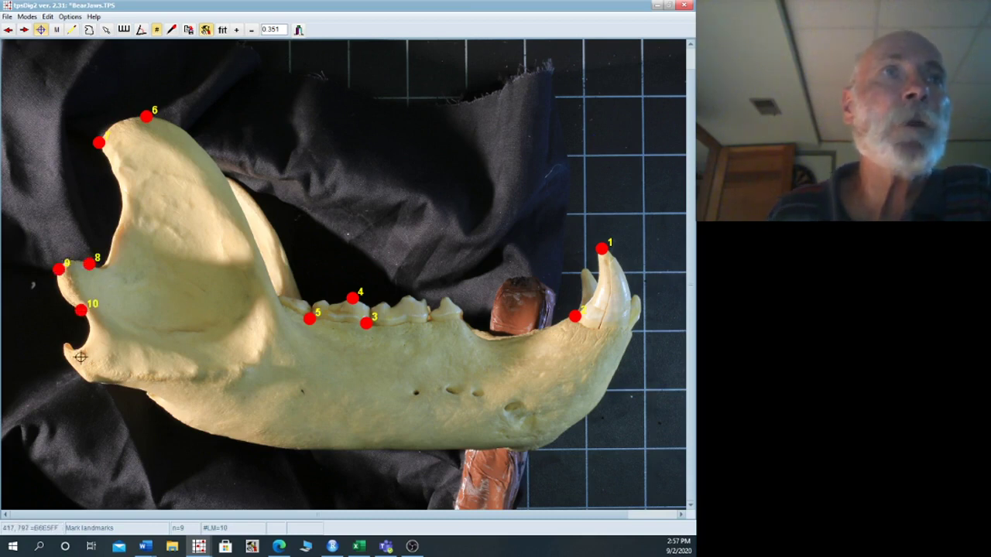
pyautogui.click(65, 345)
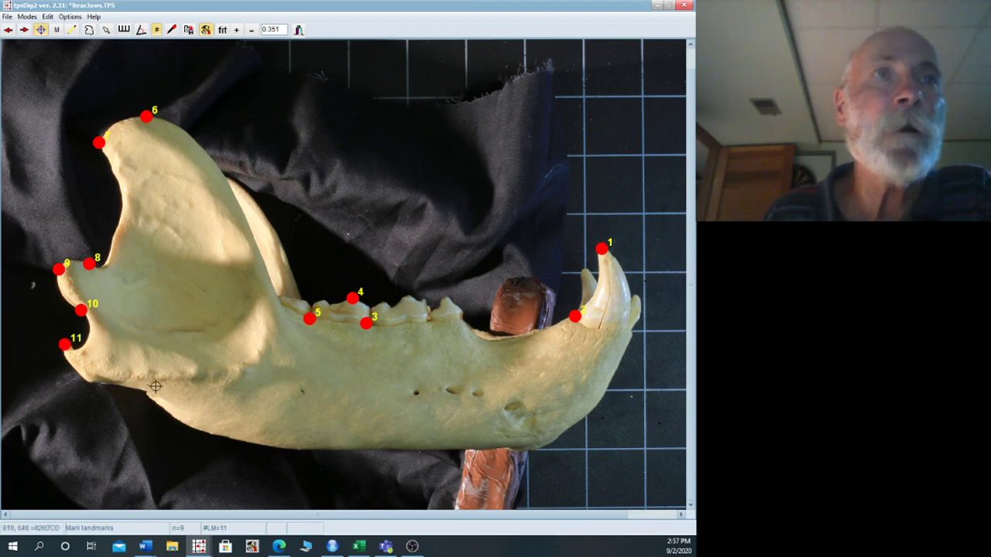
# On Grizzly3.JPG, mark landmark 12 at the jaw's rear lower corner, 13 below the molars and 14 at the canine's front base.
pyautogui.click(147, 391)
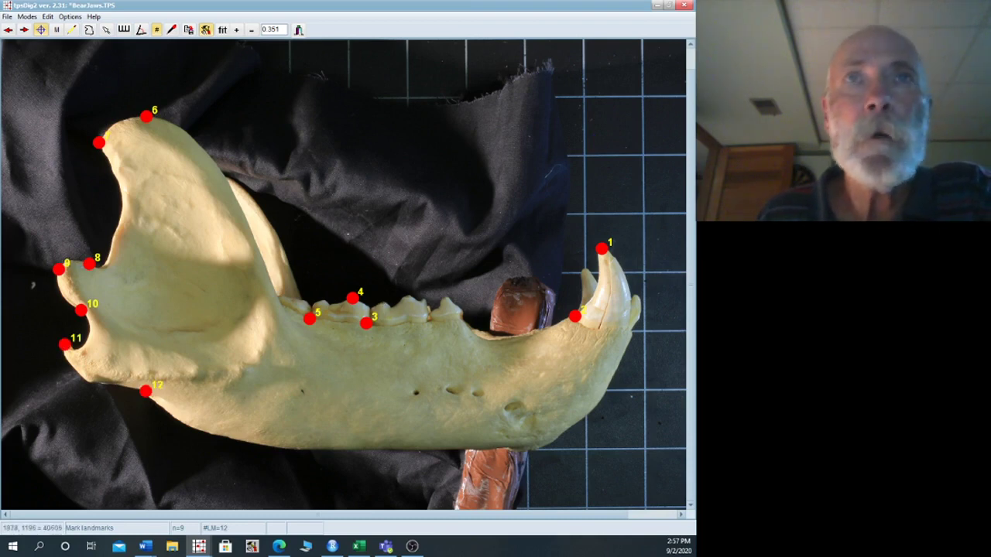
pyautogui.click(339, 449)
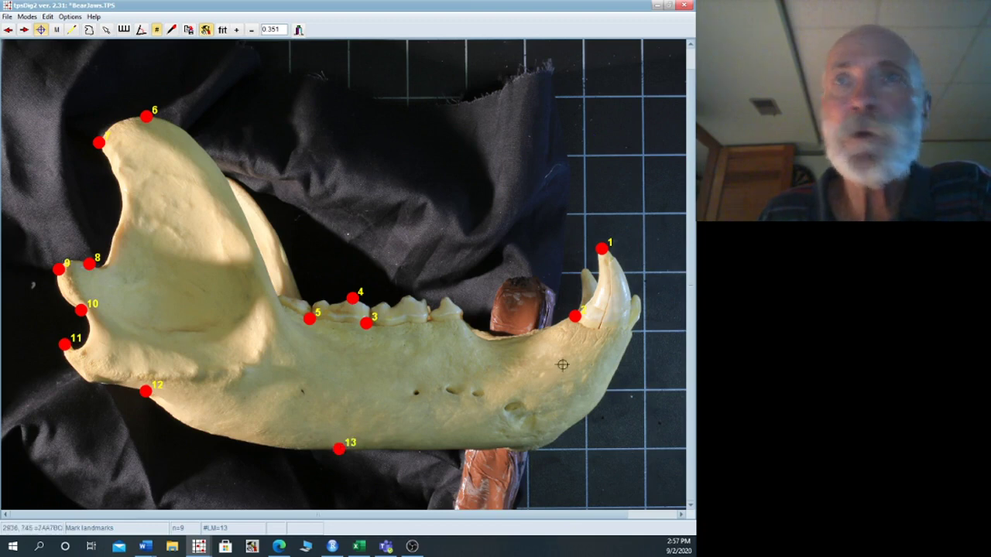
pyautogui.click(627, 325)
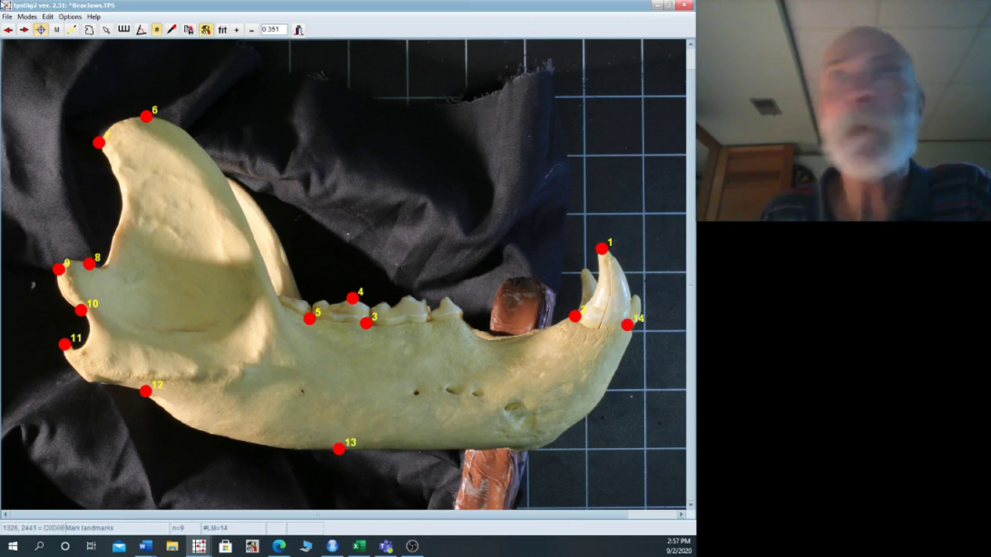
# Advance to Polar1.JPG, reduce its scale to 0.319, and mark landmarks 1 to 5 on the canine's tip and rear base and around the second-to-last molar.
pyautogui.click(26, 31)
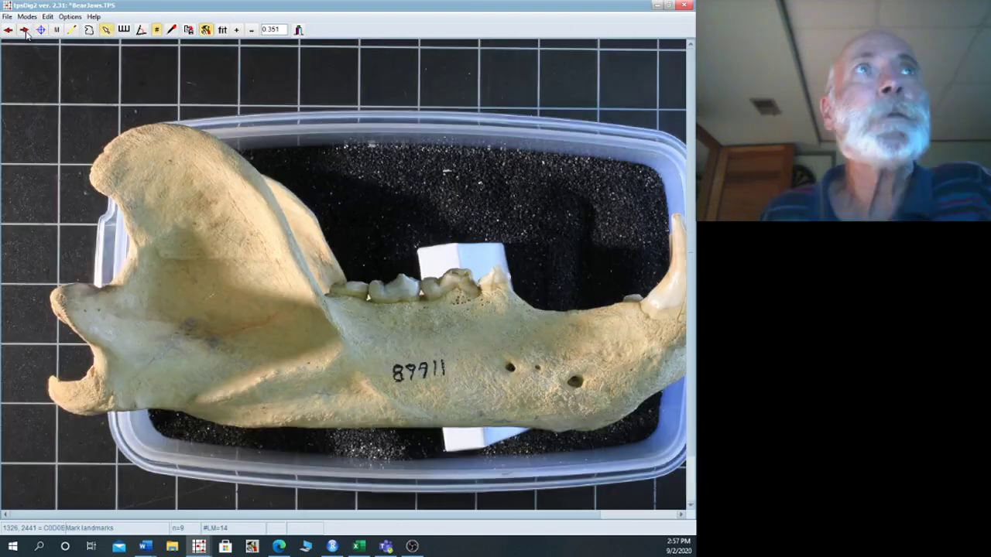
pyautogui.click(252, 30)
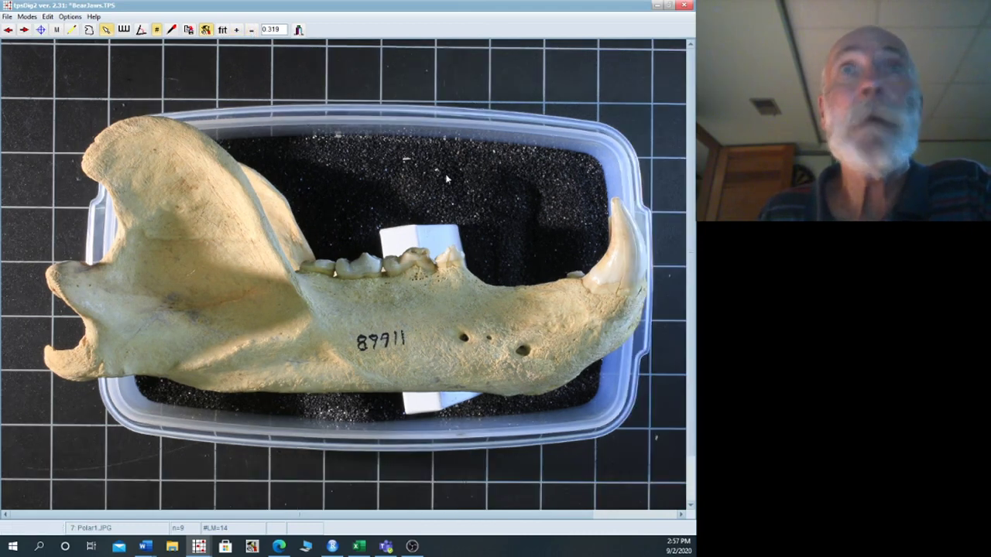
pyautogui.click(42, 30)
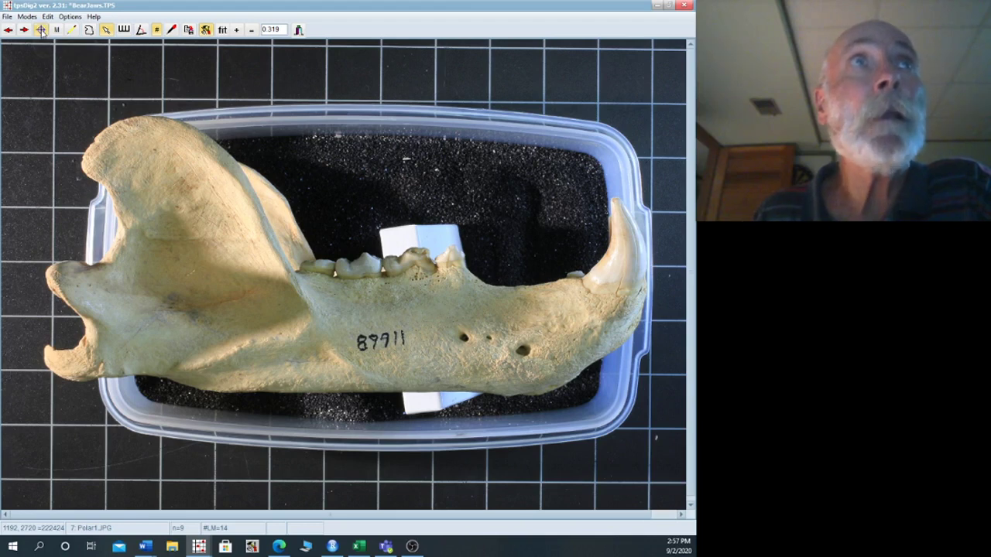
pyautogui.click(614, 197)
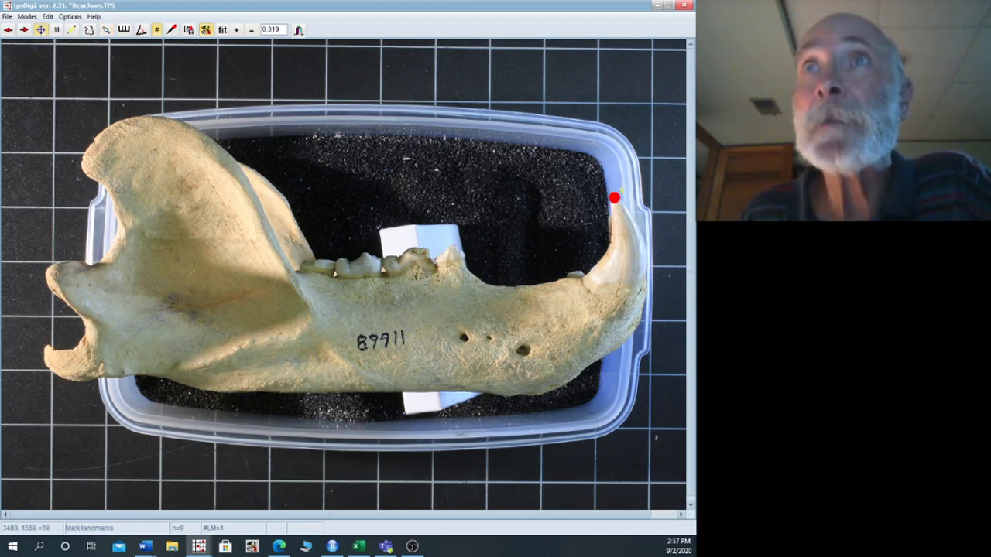
pyautogui.click(580, 279)
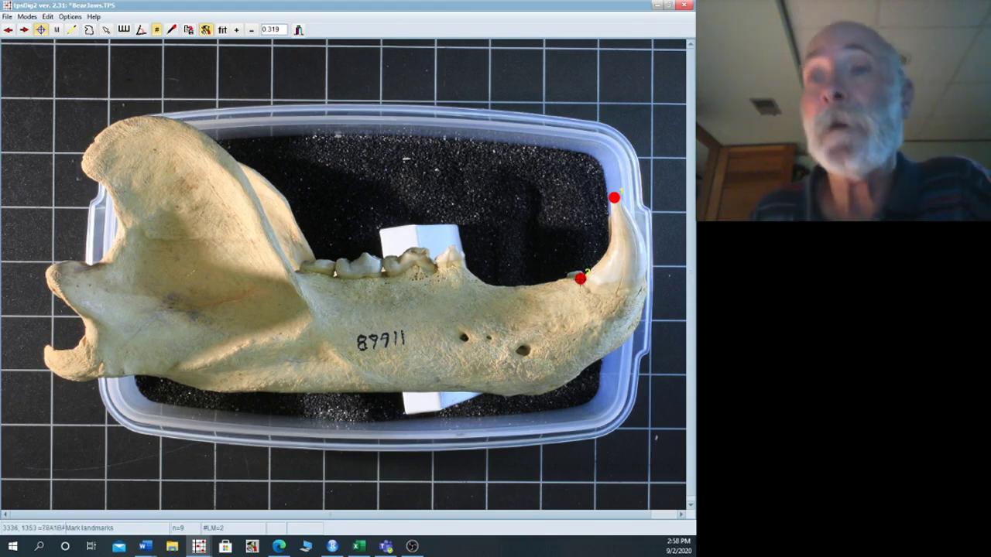
pyautogui.click(379, 276)
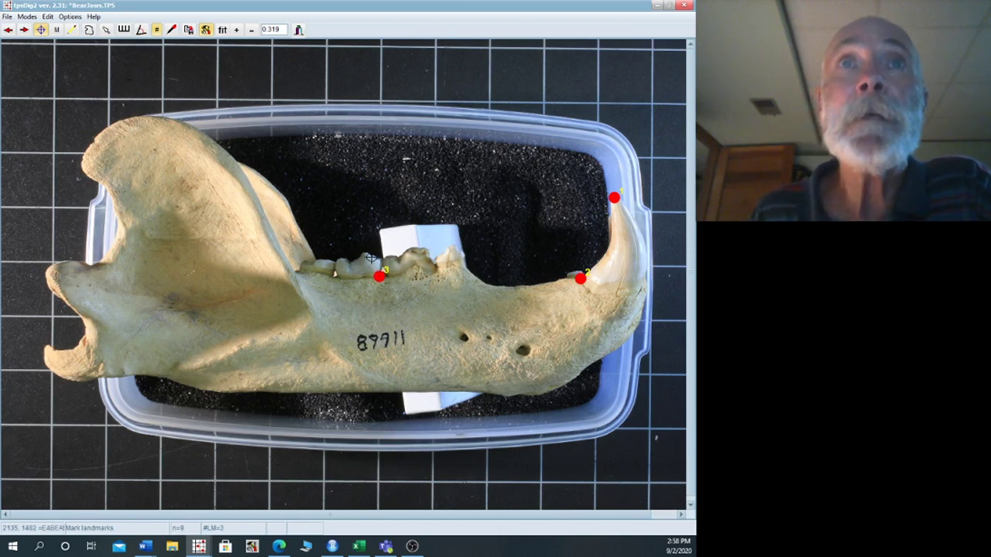
pyautogui.click(365, 251)
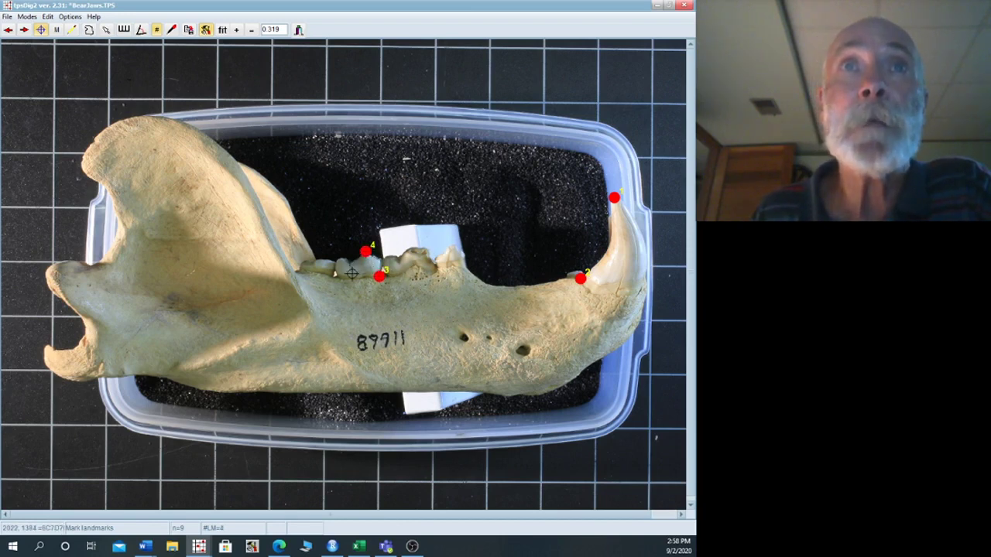
pyautogui.click(337, 275)
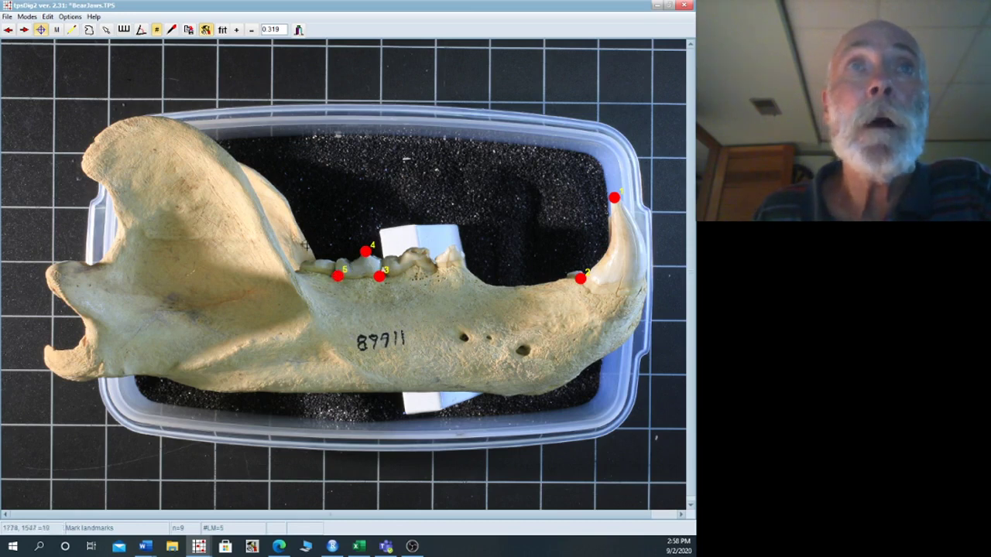
# On Polar1.JPG, mark landmarks 6 to 11 at the coronoid's top and rear tip, the condyle's top, rear and lower edge, and the angular process's tip.
pyautogui.click(151, 116)
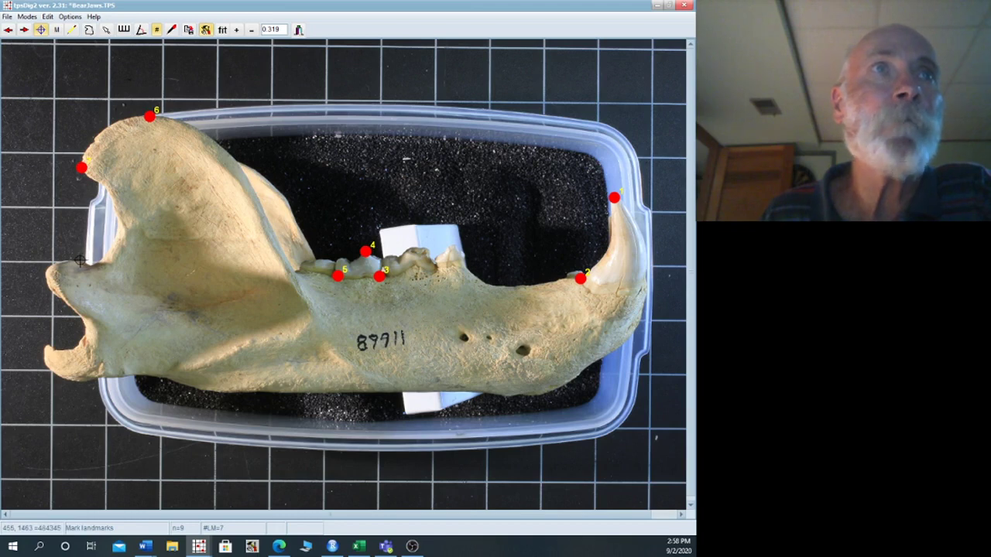
pyautogui.click(79, 261)
pyautogui.click(47, 270)
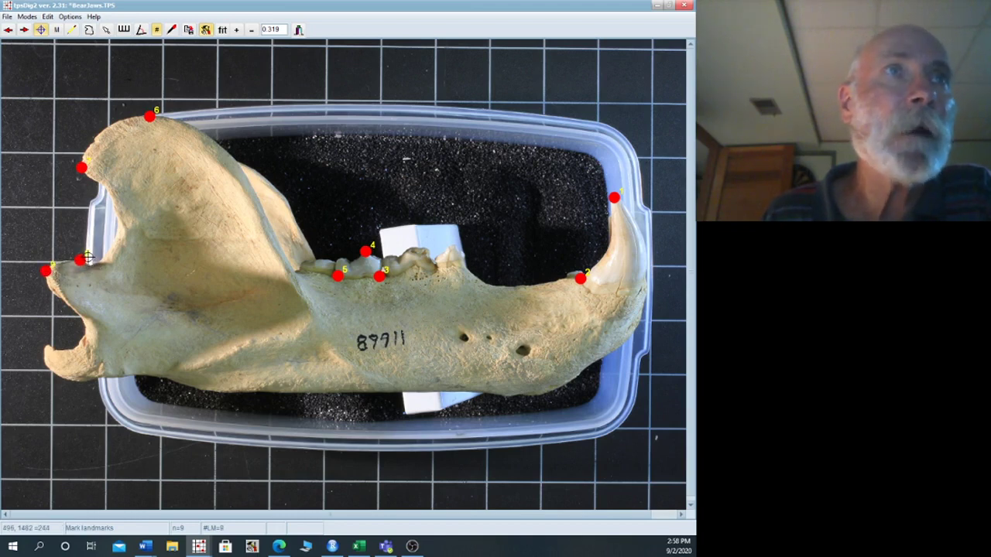
pyautogui.click(62, 297)
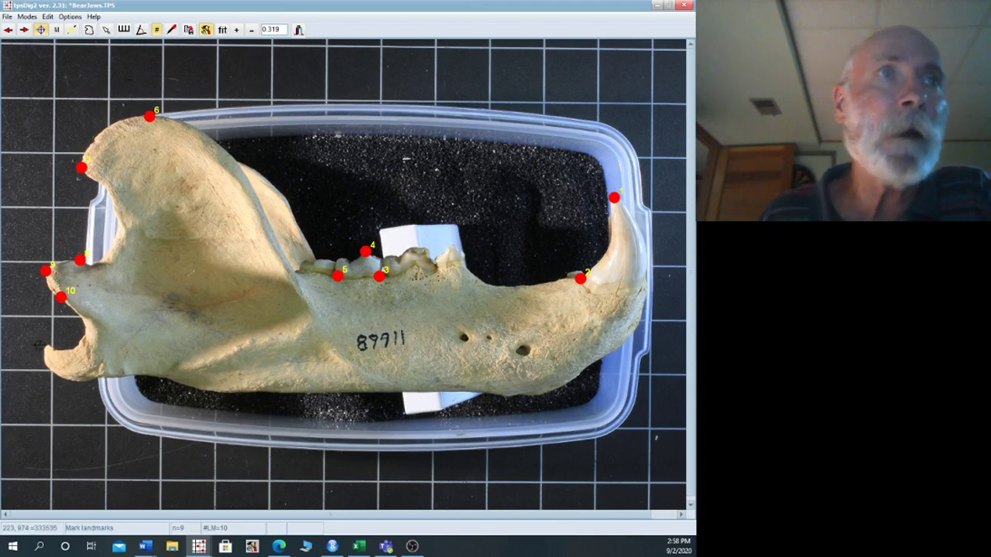
pyautogui.click(44, 348)
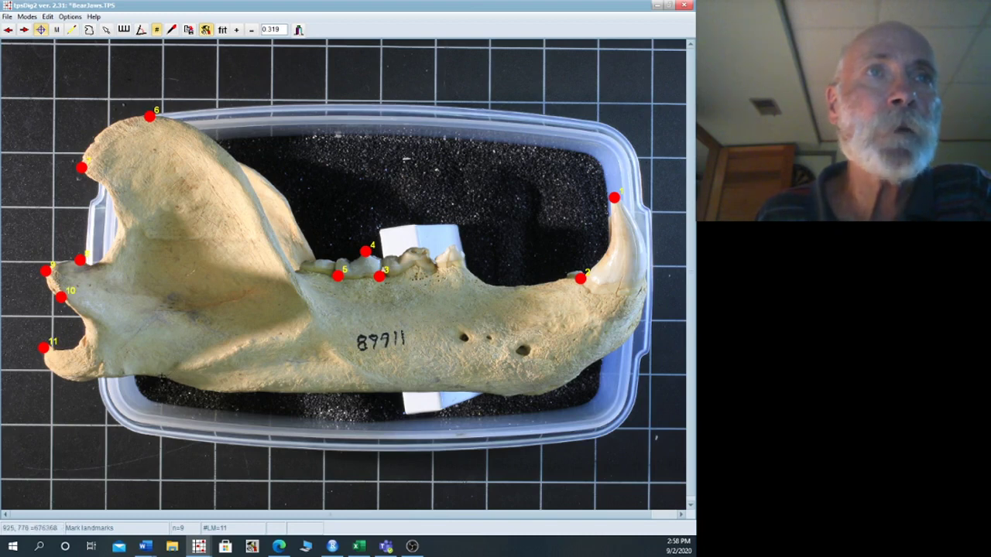
# On Polar1.JPG, mark landmarks 12 to 14 at the rear lower corner, below the molars and at the canine's front base, and advance to Polar2.JPG.
pyautogui.click(162, 377)
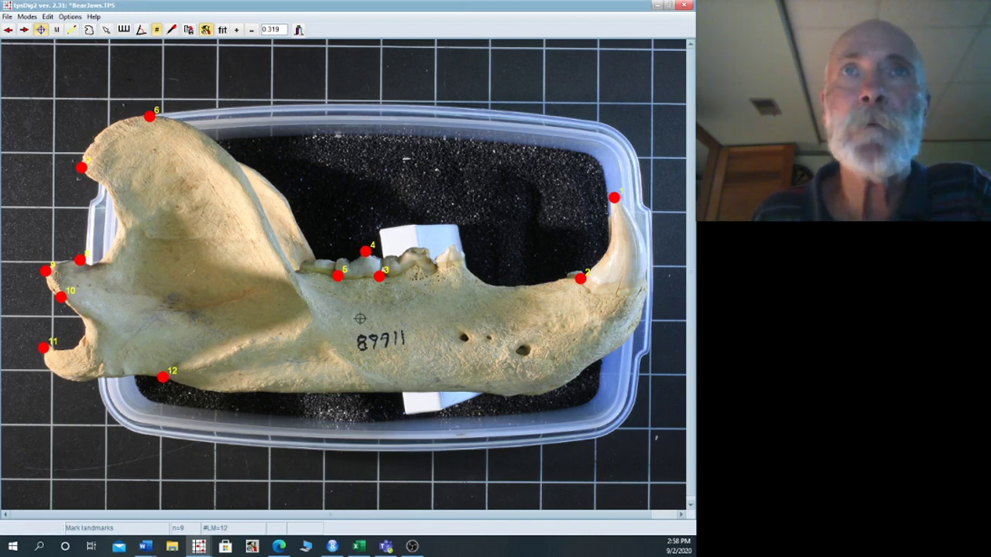
pyautogui.click(360, 391)
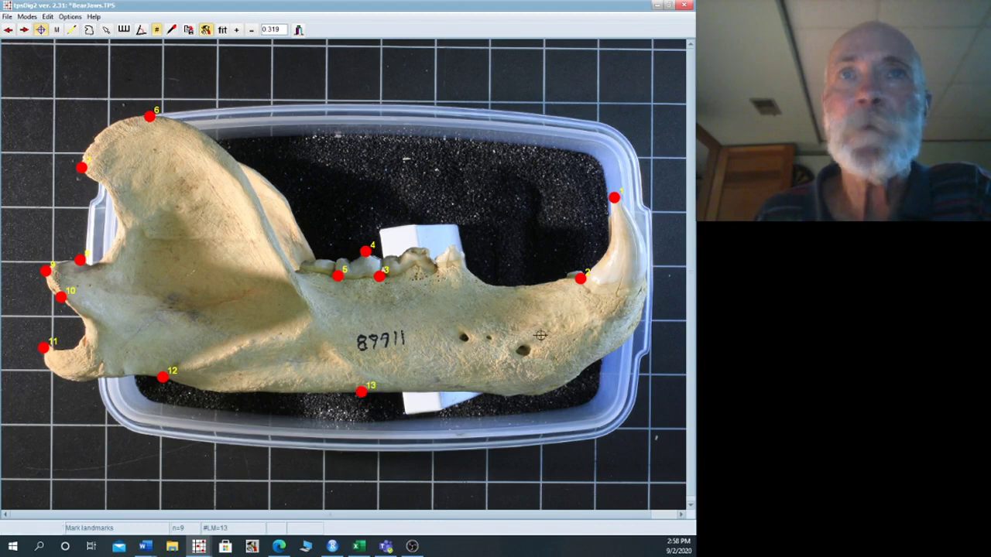
pyautogui.click(635, 294)
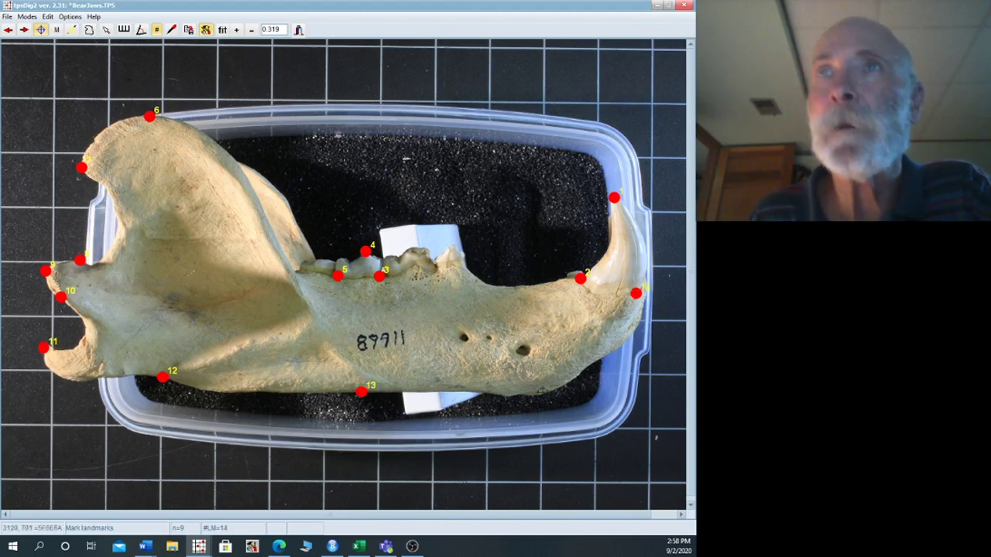
pyautogui.click(24, 30)
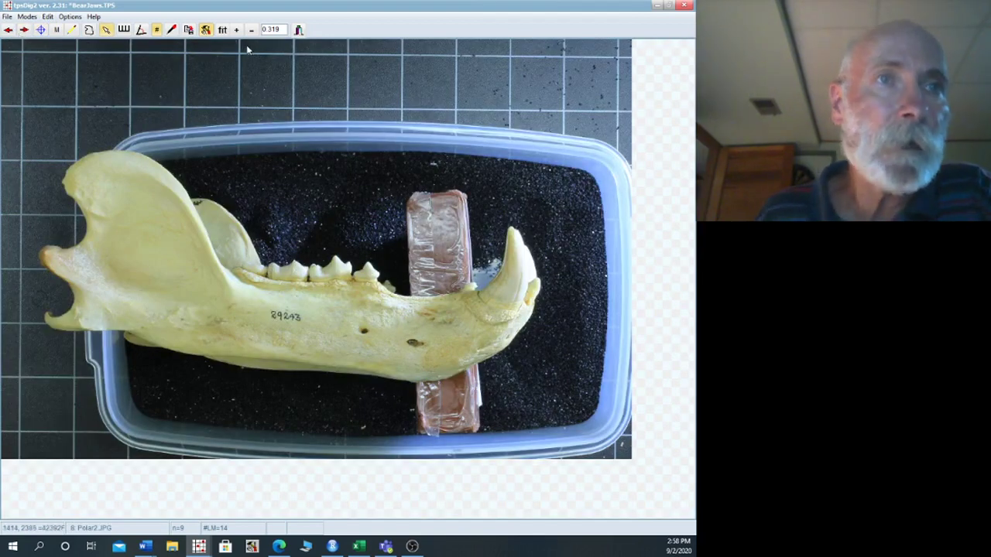
# On Polar2.JPG, mark landmarks 1 to 5 on the canine's tip and rear base and around the second-to-last molar.
pyautogui.click(40, 30)
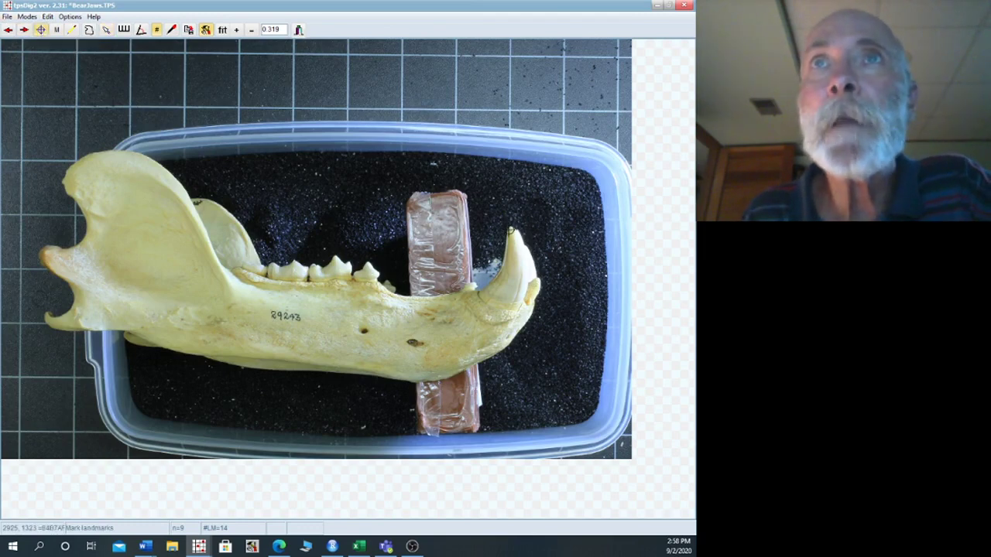
pyautogui.click(511, 227)
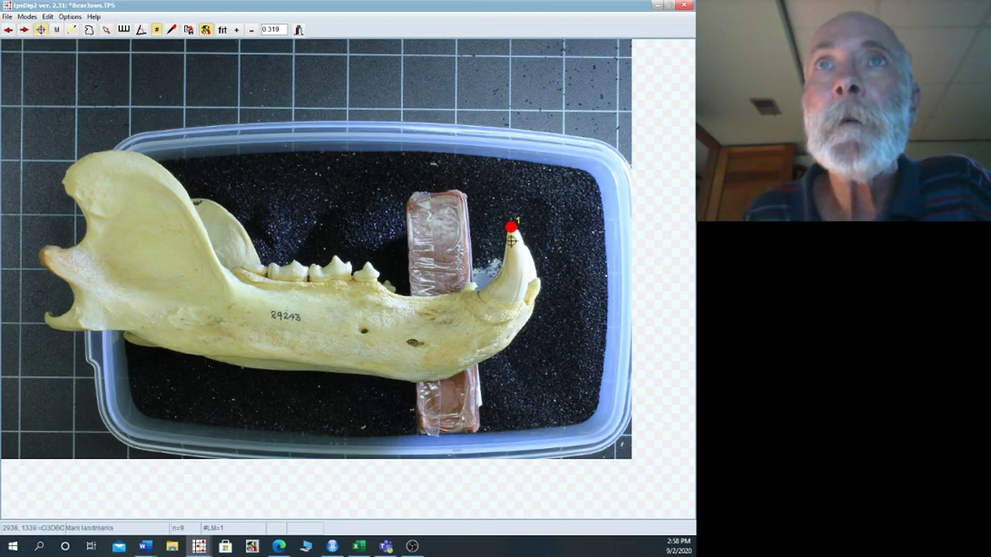
pyautogui.click(479, 291)
pyautogui.click(304, 280)
pyautogui.click(294, 260)
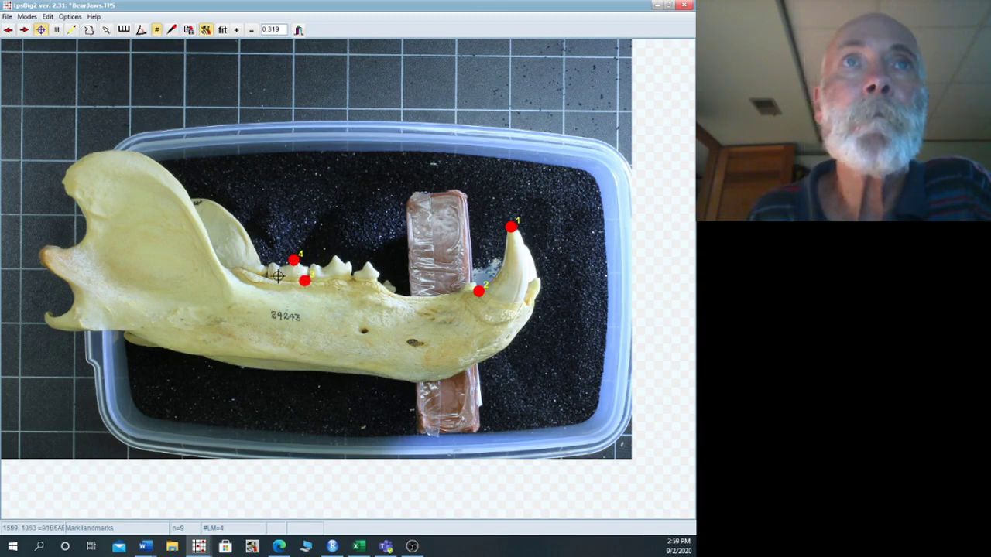
pyautogui.click(266, 275)
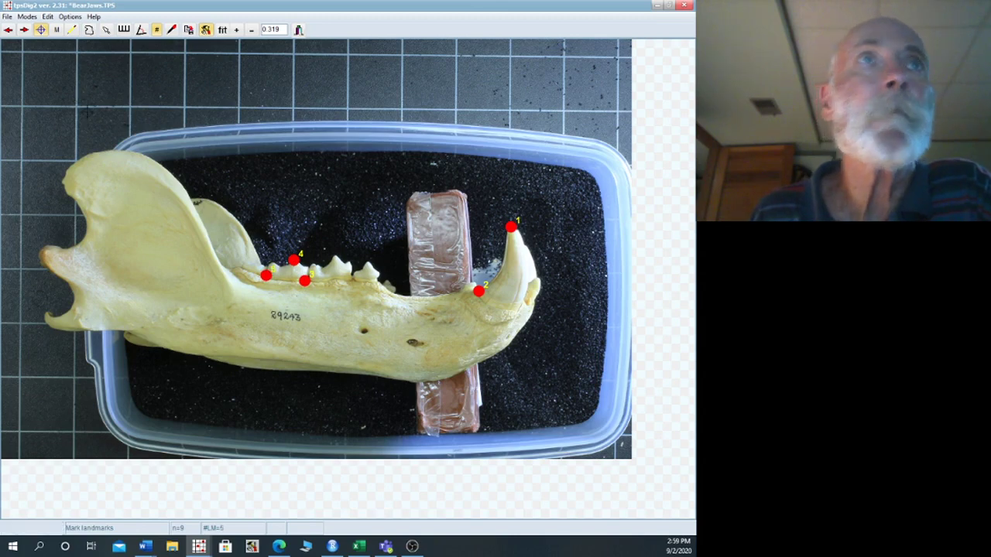
# On Polar2.JPG, mark landmarks 6 to 11 at the coronoid's top and rear tip, the condyle's top, rear and lower edge, and the angular process's tip.
pyautogui.click(124, 151)
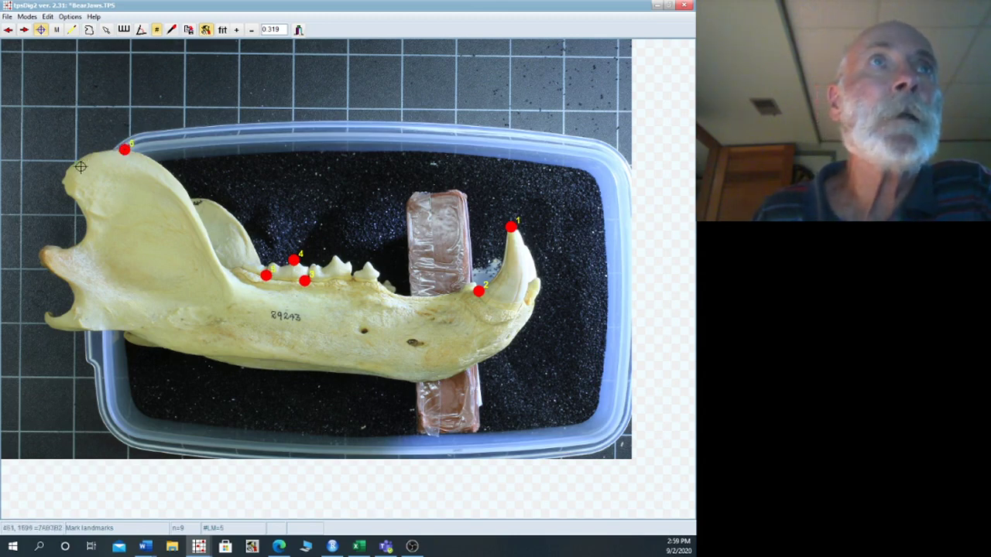
pyautogui.click(63, 180)
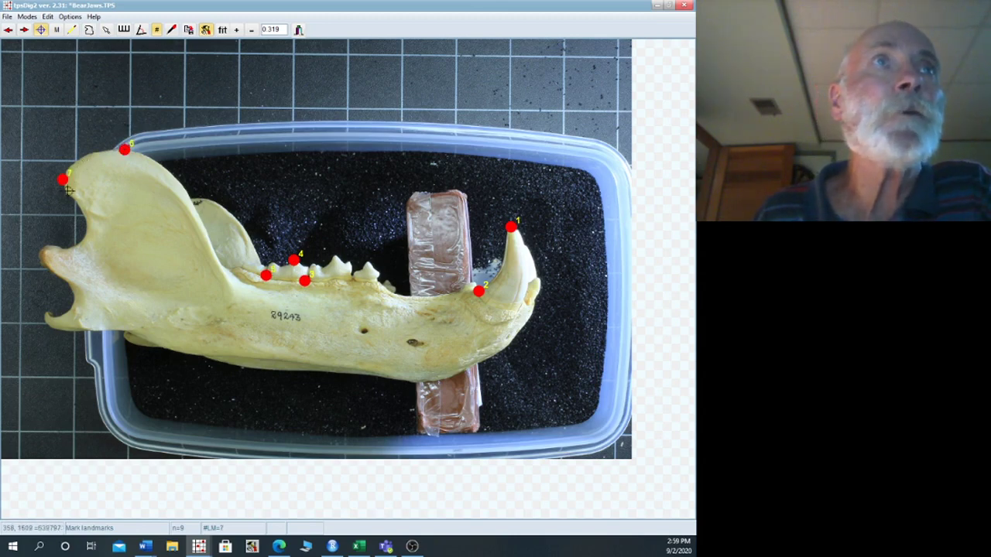
pyautogui.click(58, 247)
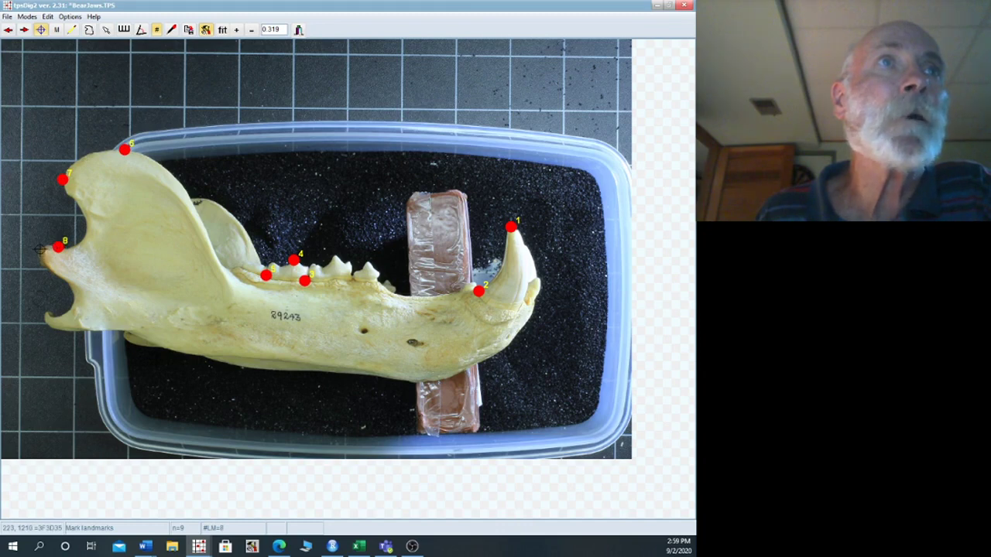
pyautogui.click(39, 248)
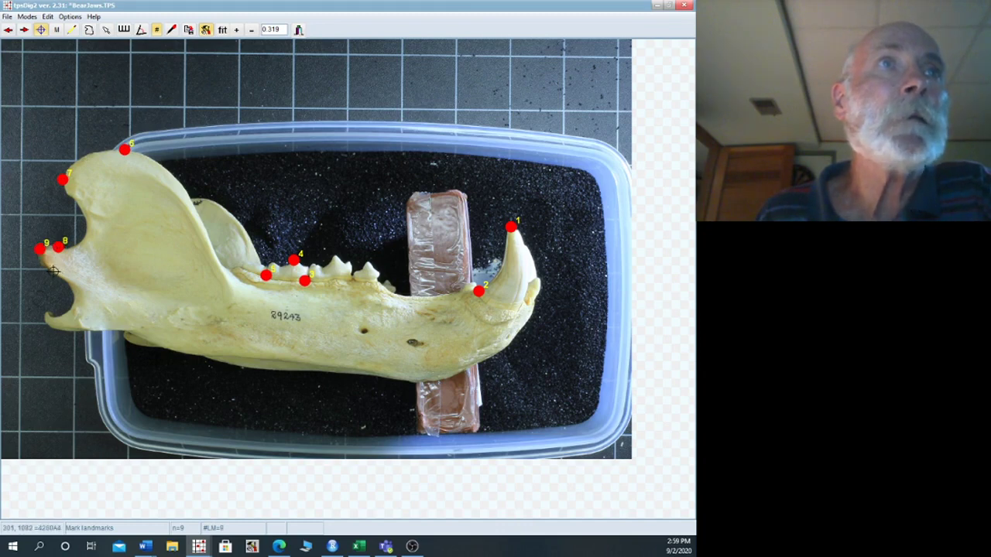
pyautogui.click(53, 270)
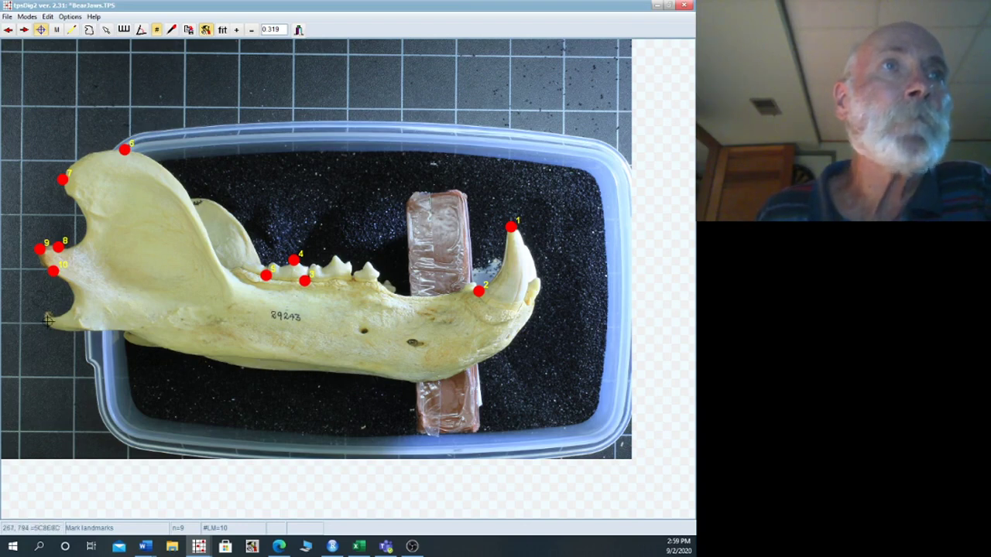
pyautogui.click(44, 313)
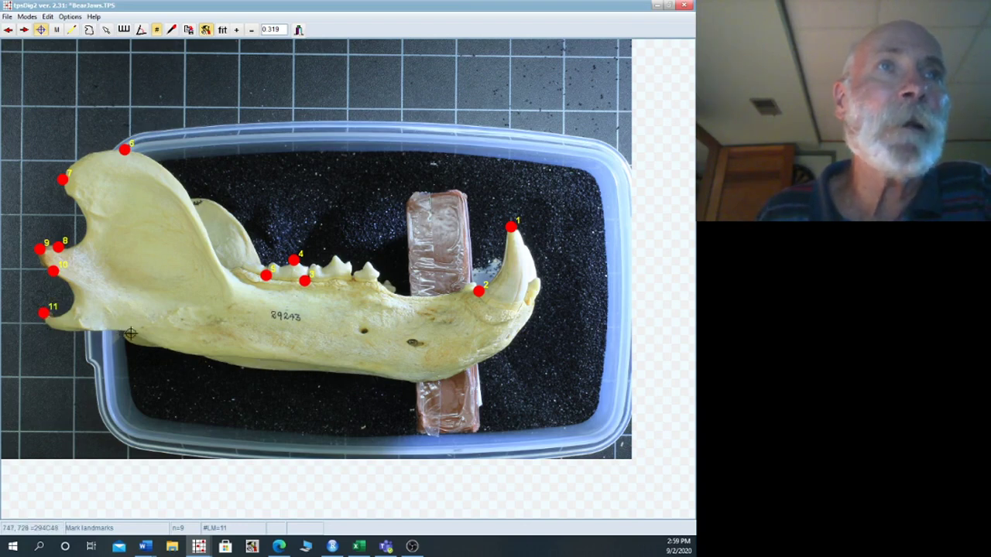
# On Polar2.JPG, mark landmarks 12 to 14 at the rear lower corner, below the molars and at the canine's front base, and advance to Polar3.JPG.
pyautogui.click(130, 333)
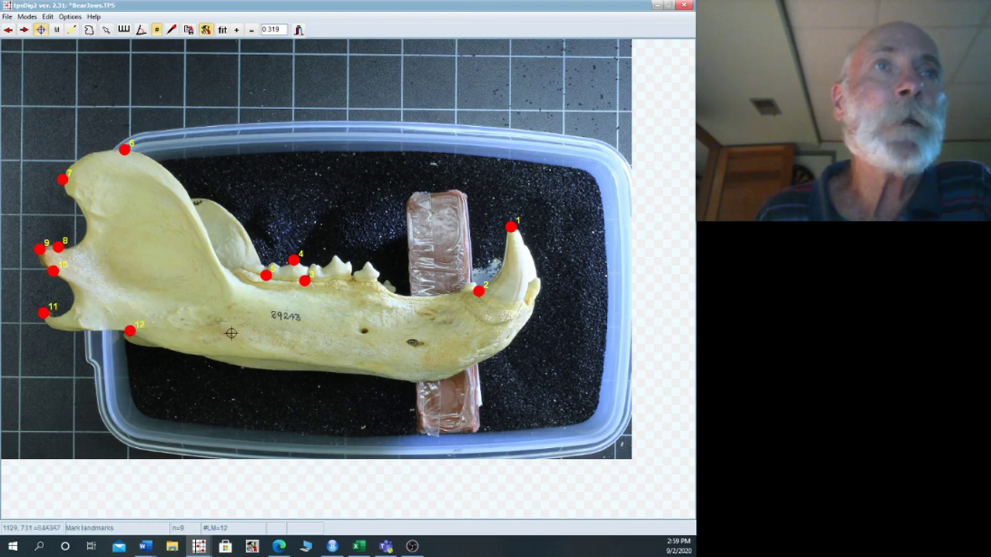
pyautogui.click(279, 360)
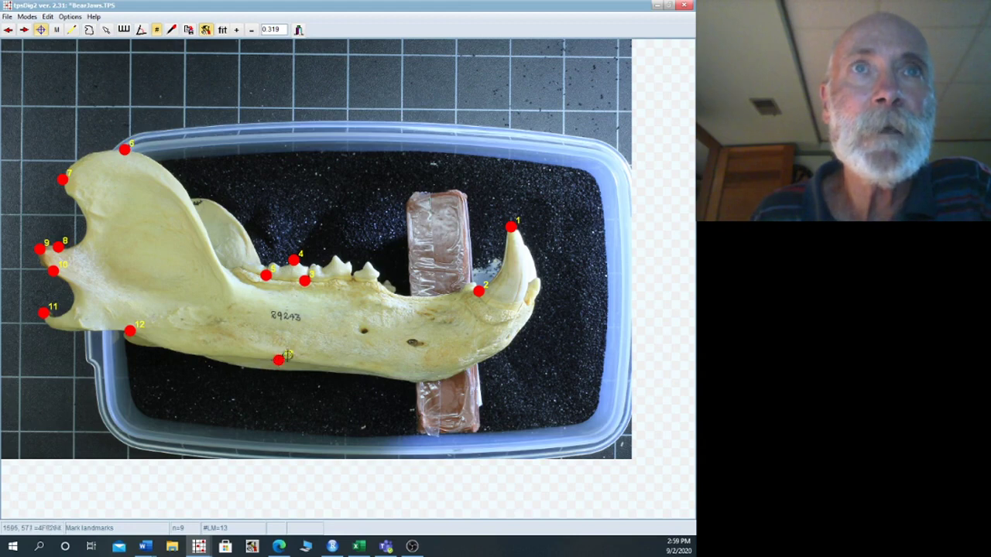
pyautogui.click(518, 308)
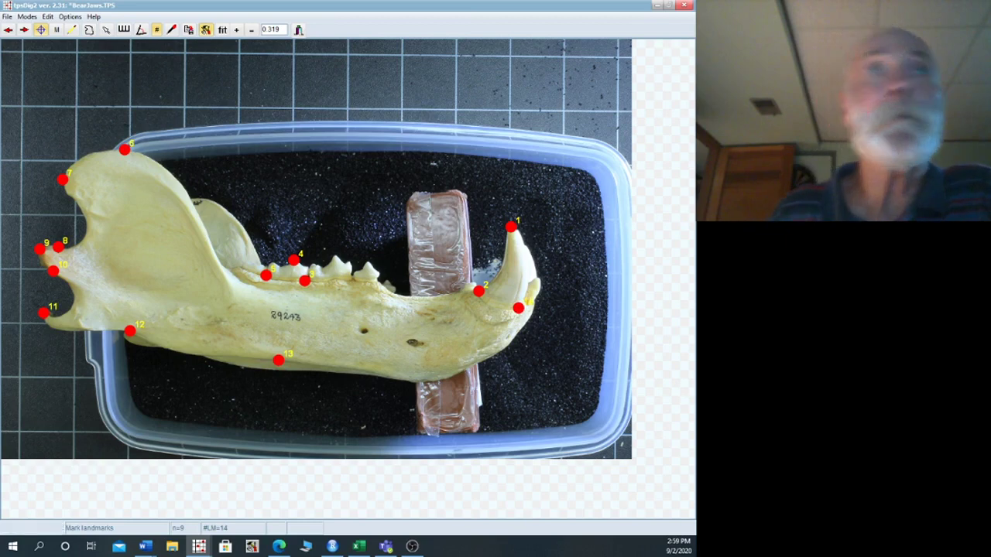
pyautogui.click(24, 29)
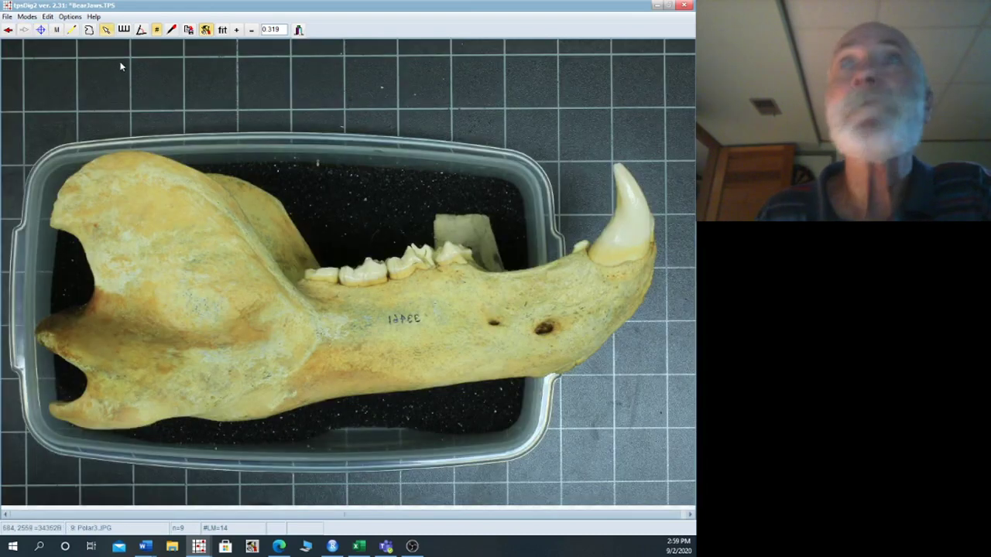
# On Polar3.JPG, mark landmarks 1 to 5 on the canine's tip and rear base and around the second-to-last molar.
pyautogui.click(40, 29)
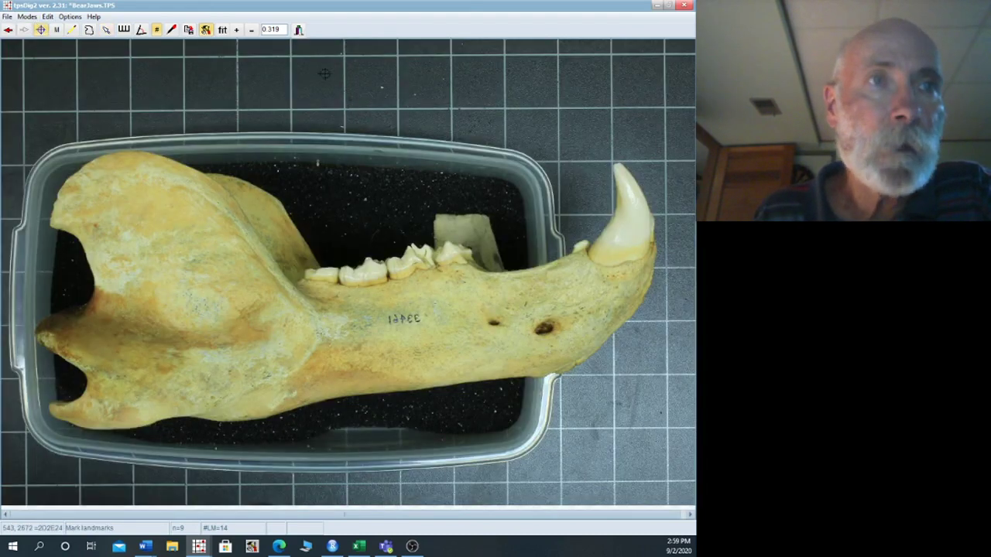
pyautogui.click(615, 164)
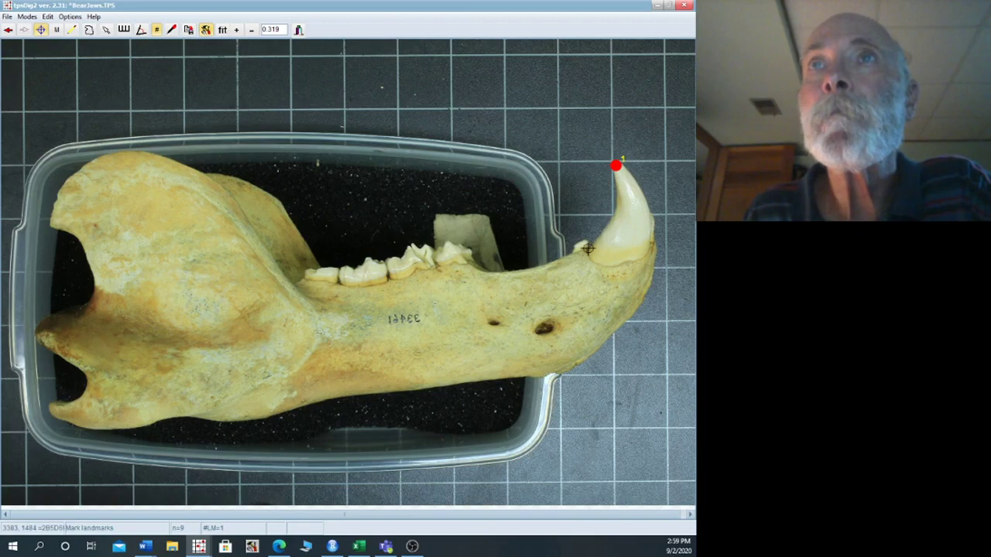
pyautogui.click(587, 250)
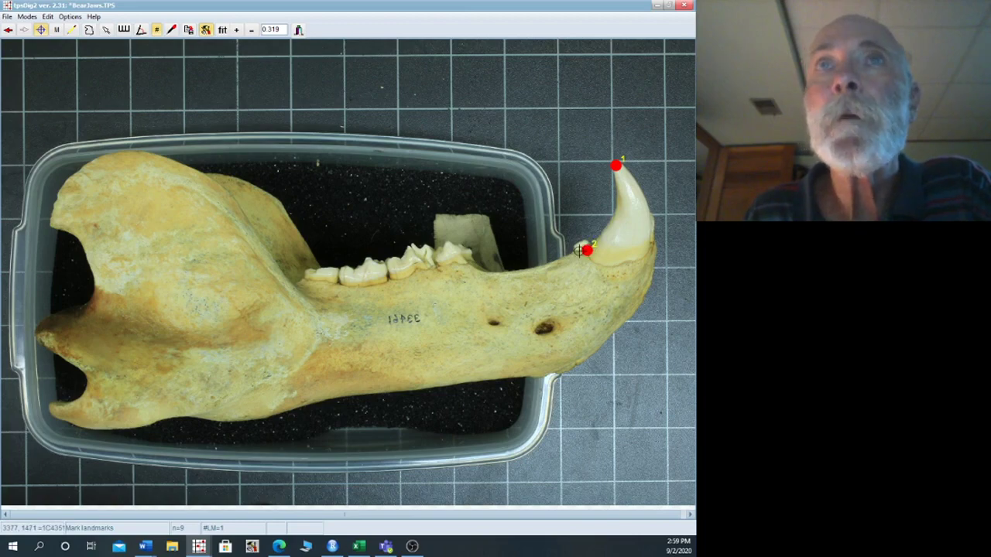
pyautogui.click(387, 279)
pyautogui.click(368, 255)
pyautogui.click(339, 282)
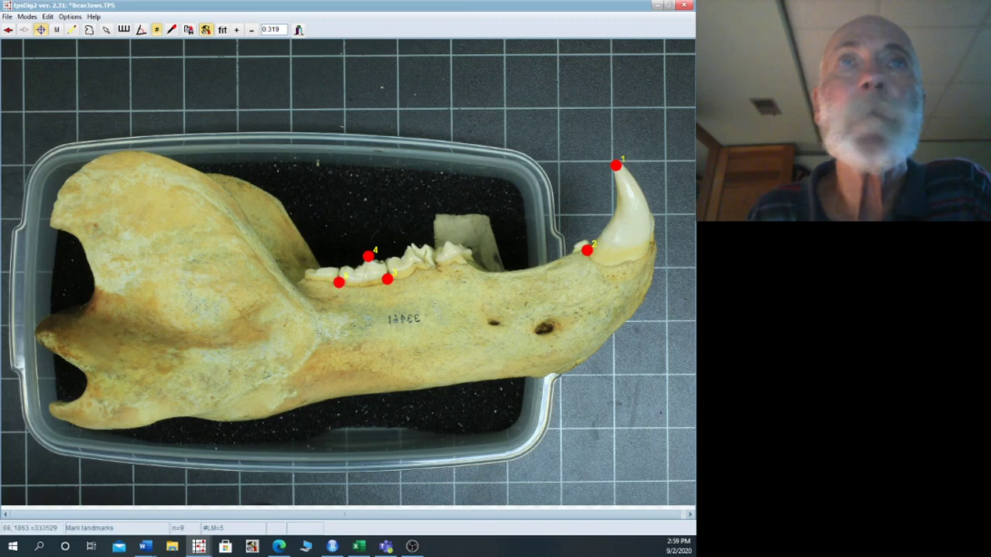
# On Polar3.JPG, mark landmarks 6 to 11 at the coronoid's top and rear tip, the condyle's top, rear and lower edge, and the angular process's tip.
pyautogui.click(126, 151)
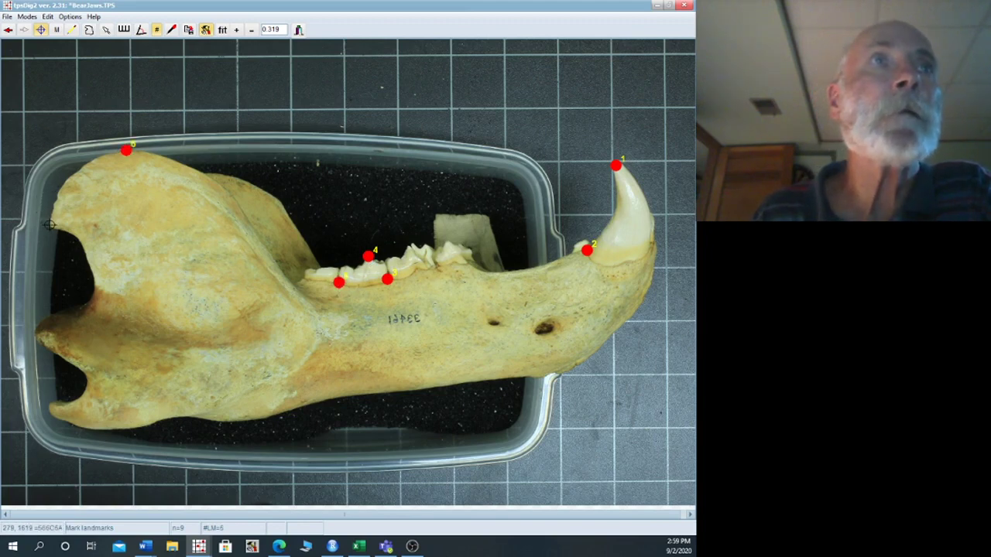
pyautogui.click(49, 224)
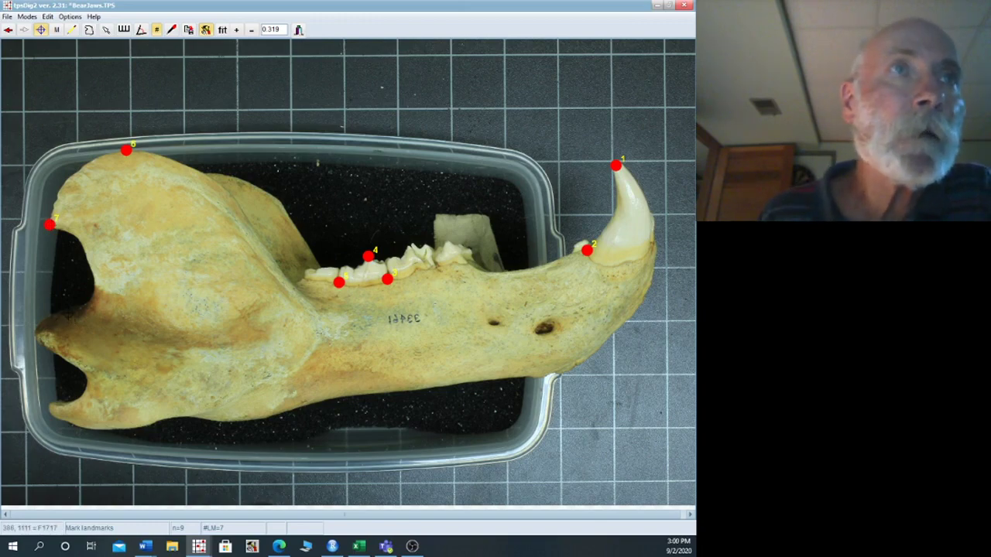
pyautogui.click(68, 311)
pyautogui.click(34, 331)
pyautogui.click(55, 348)
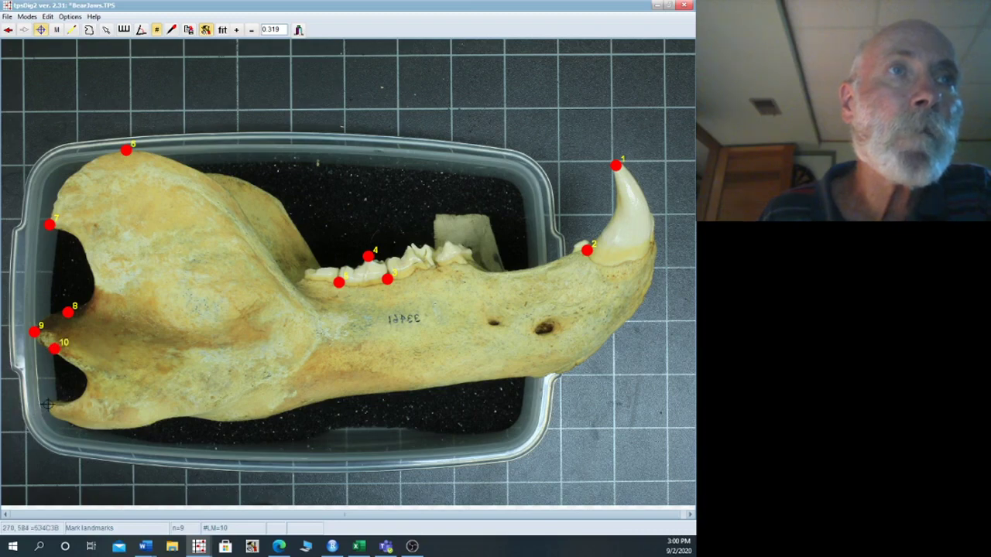
pyautogui.click(47, 405)
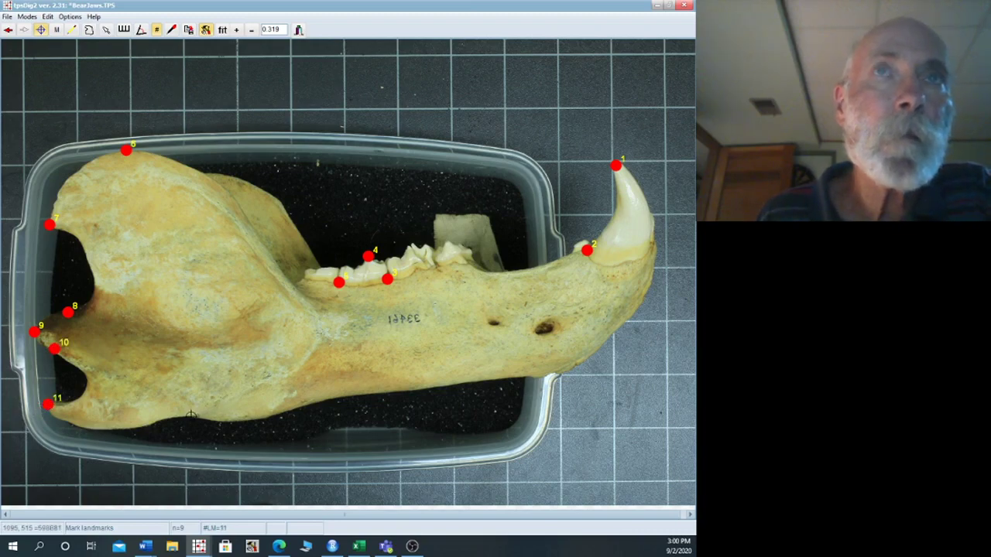
# On Polar3.JPG, mark landmark 12 at the jaw's rear lower corner, 13 below the molars and 14 at the canine's front base.
pyautogui.click(191, 416)
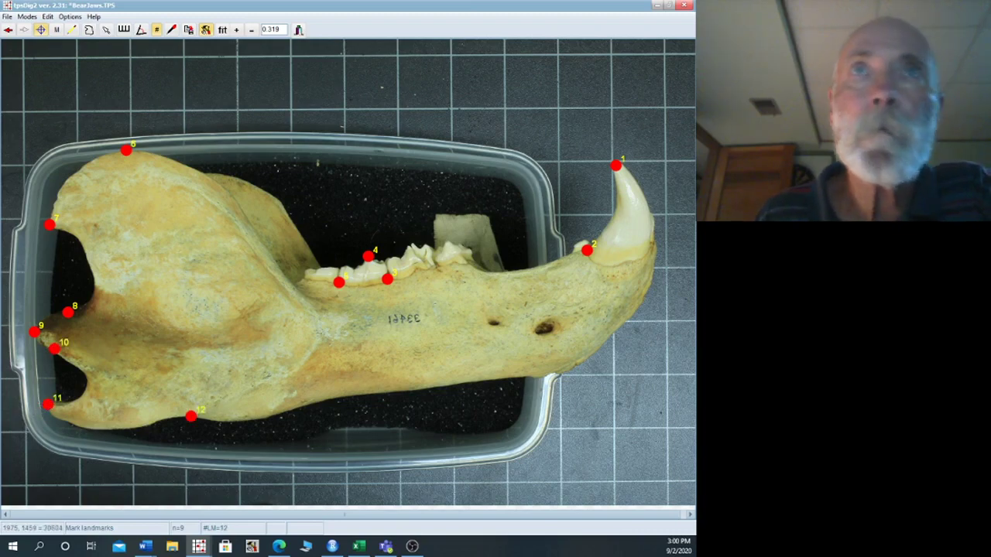
pyautogui.click(372, 394)
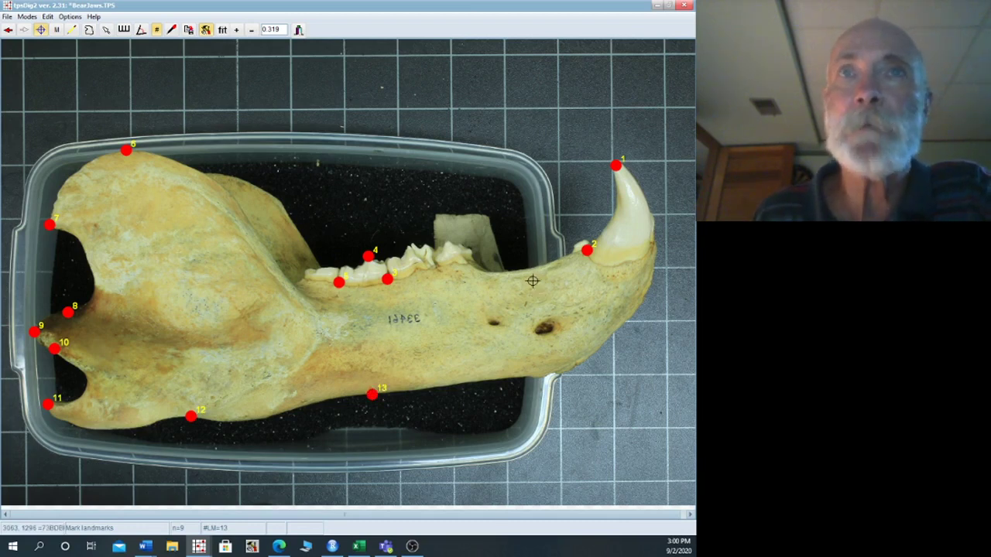
pyautogui.click(649, 245)
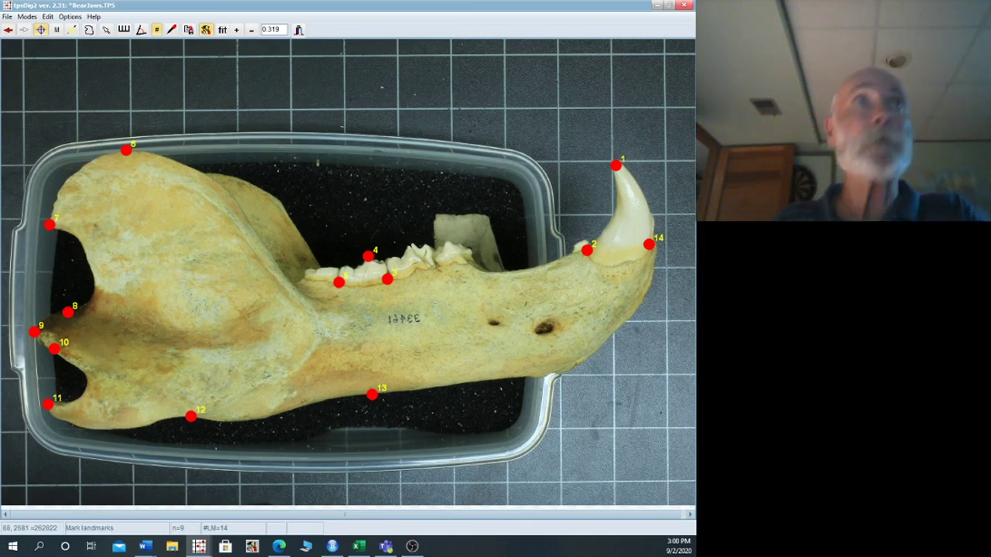
# Save the landmark data over the existing BearJaws.TPS in the Bear Dentaries folder and exit the digitizing program.
pyautogui.click(7, 16)
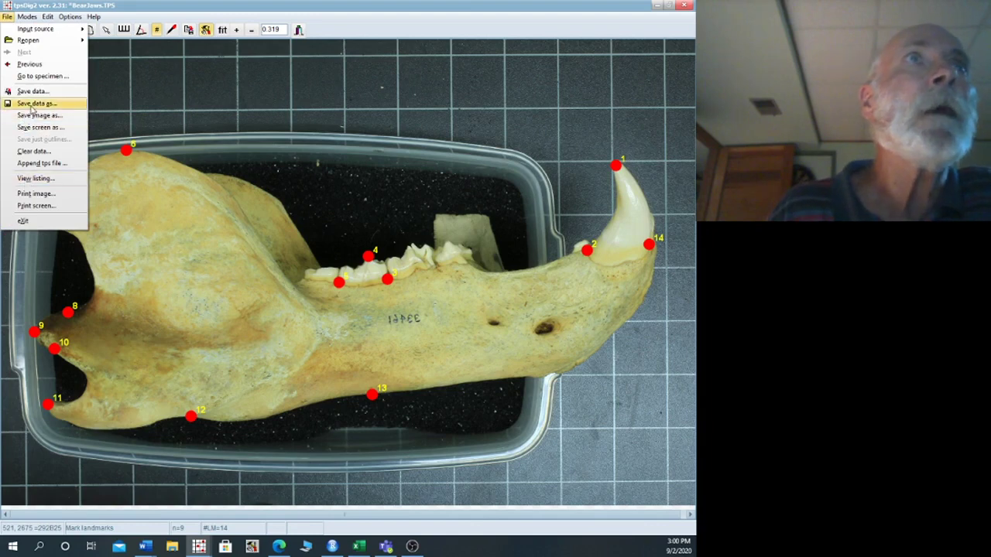
pyautogui.click(42, 92)
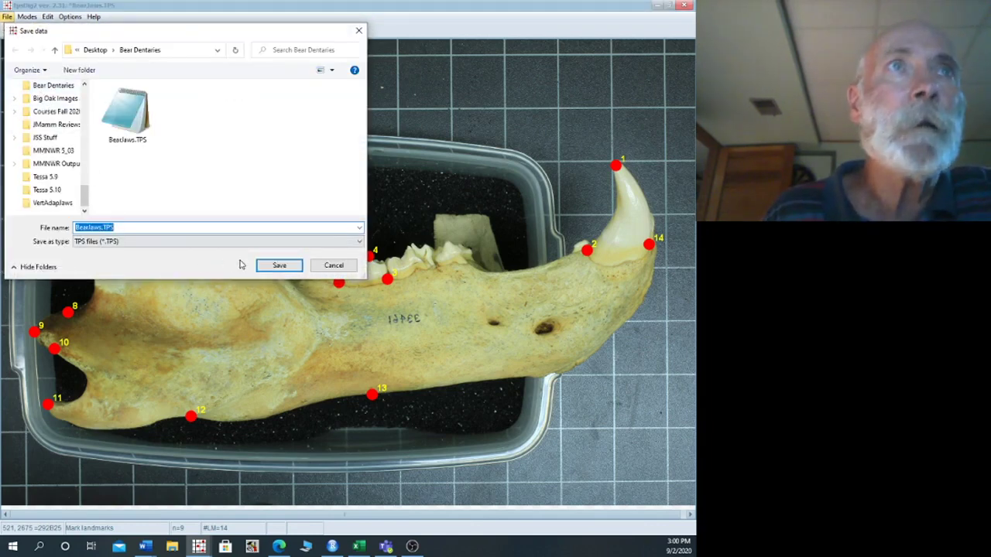
pyautogui.click(281, 266)
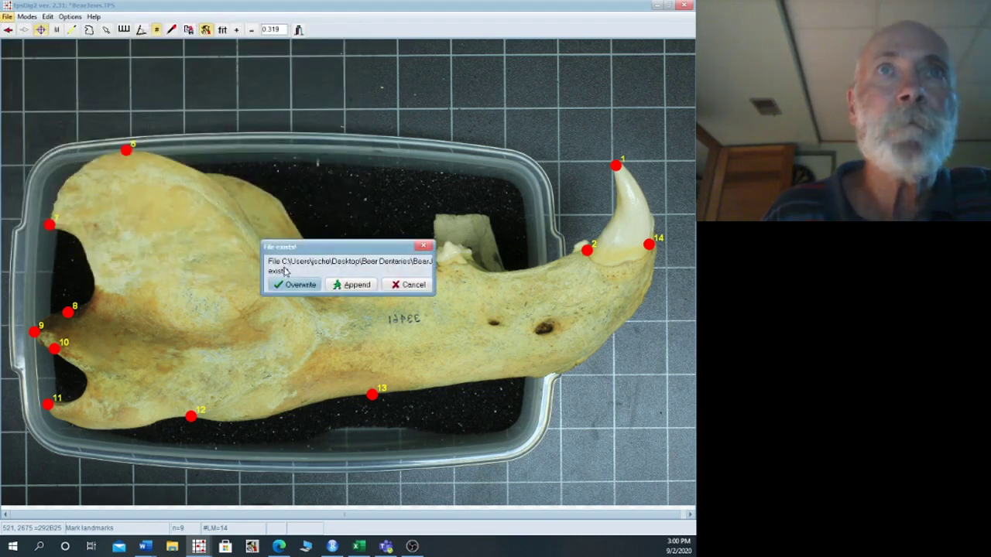
pyautogui.click(299, 284)
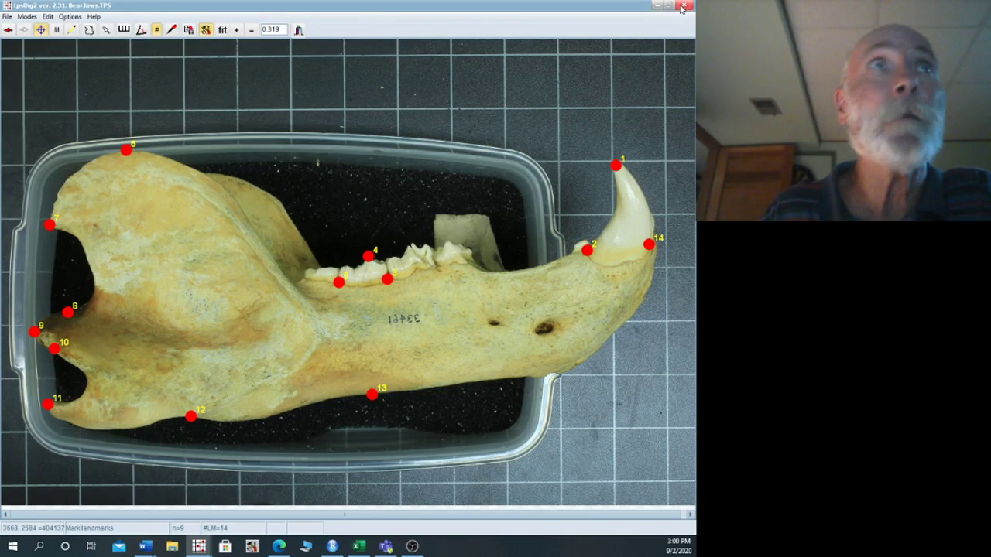
pyautogui.click(7, 17)
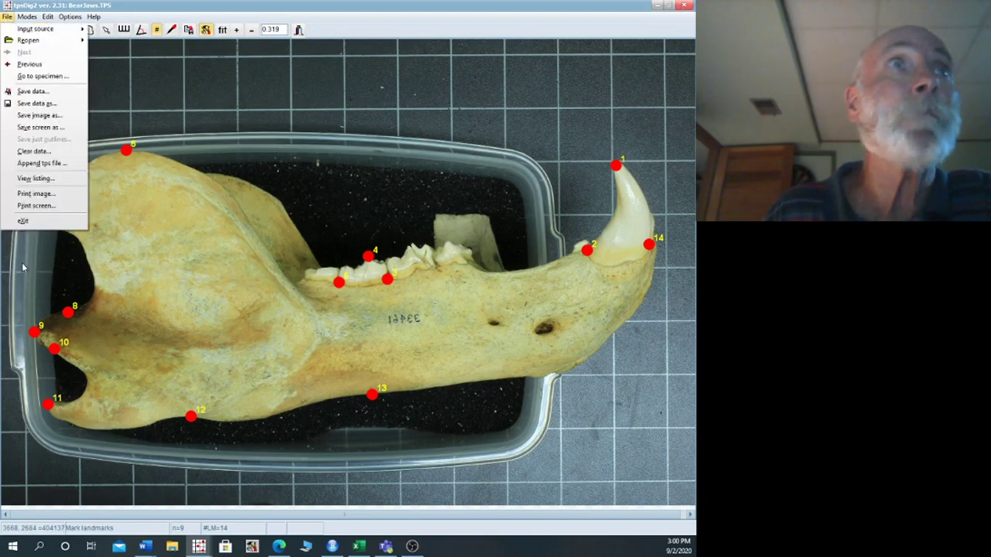
pyautogui.click(23, 222)
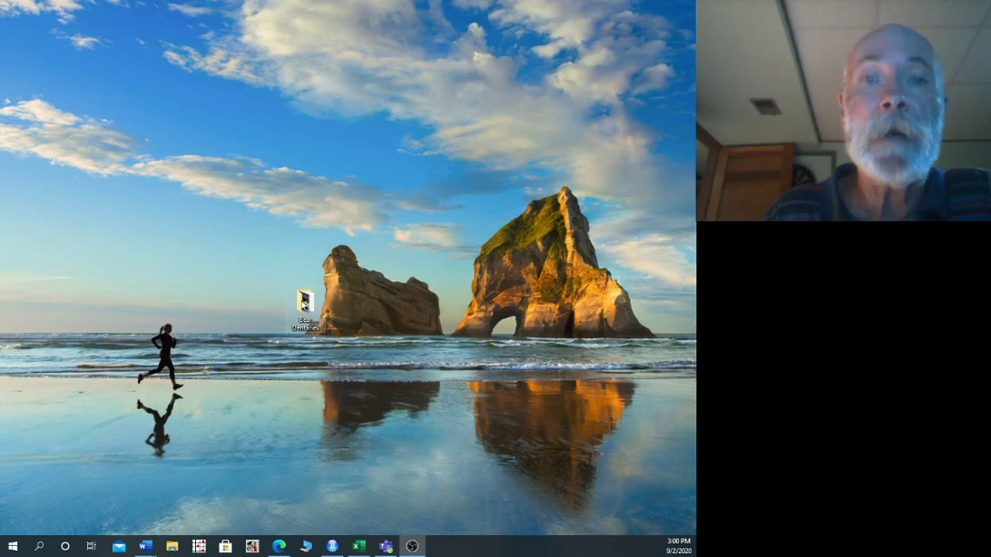
# Open BearJaws.TPS from the desktop's Bear Dentaries folder in Notepad and examine the landmark coordinates, image names and IDs of all specimens.
pyautogui.doubleClick(303, 303)
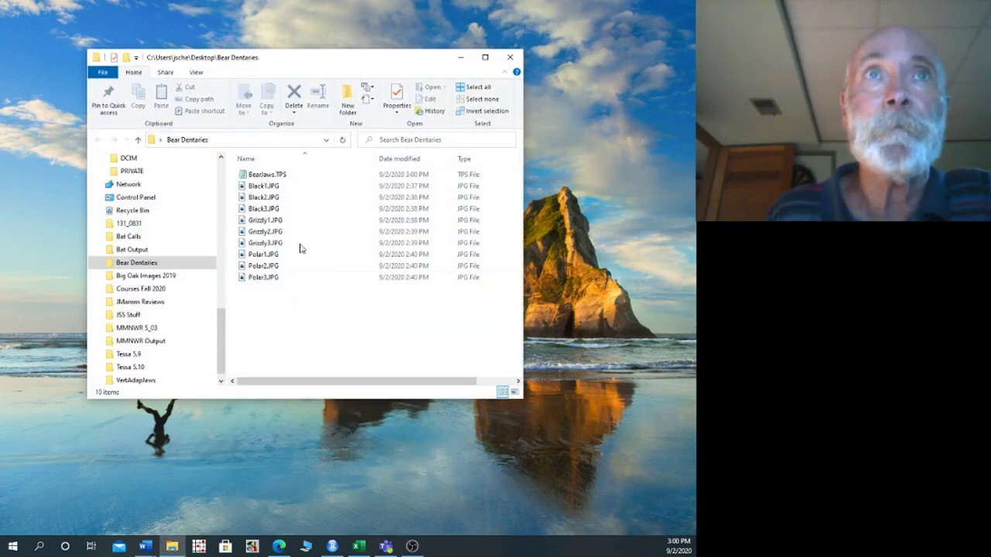
pyautogui.doubleClick(261, 176)
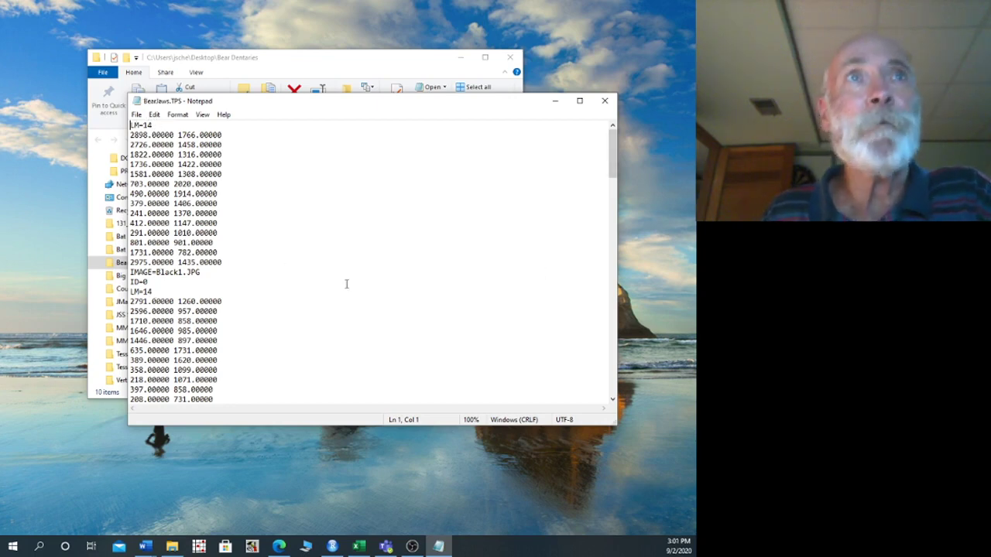
pyautogui.click(612, 402)
pyautogui.click(612, 402)
pyautogui.click(612, 402)
pyautogui.click(612, 402)
pyautogui.click(613, 402)
pyautogui.click(612, 402)
pyautogui.click(612, 403)
pyautogui.click(612, 402)
pyautogui.click(612, 403)
pyautogui.click(612, 402)
pyautogui.click(612, 403)
pyautogui.click(612, 403)
pyautogui.click(612, 403)
pyautogui.click(612, 402)
pyautogui.click(613, 402)
pyautogui.click(612, 403)
pyautogui.click(612, 403)
pyautogui.click(613, 403)
pyautogui.click(613, 402)
pyautogui.click(612, 403)
pyautogui.click(612, 402)
pyautogui.click(612, 403)
pyautogui.click(612, 402)
pyautogui.click(612, 403)
pyautogui.click(613, 402)
pyautogui.click(612, 403)
pyautogui.click(612, 402)
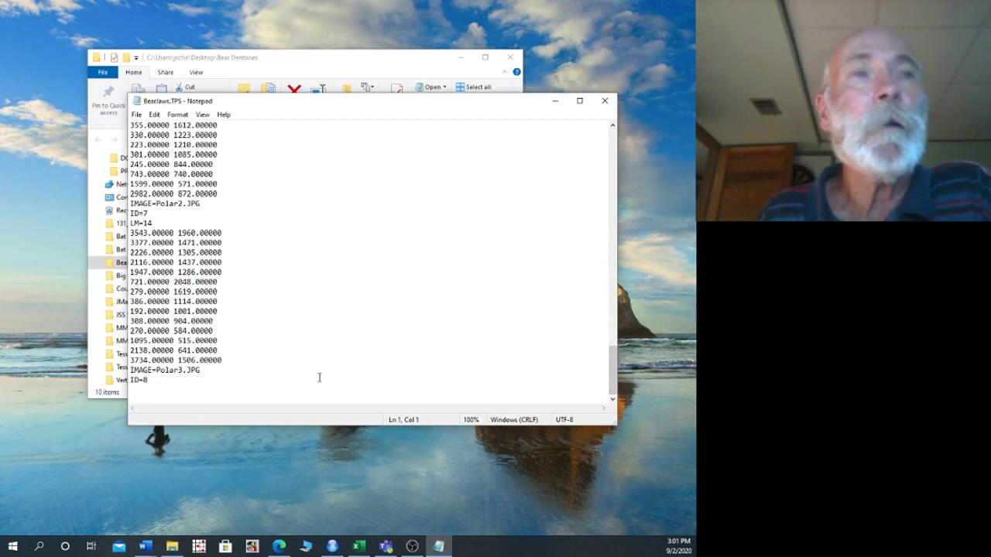
pyautogui.scroll(7, 232, 376)
pyautogui.scroll(-5, 610, 365)
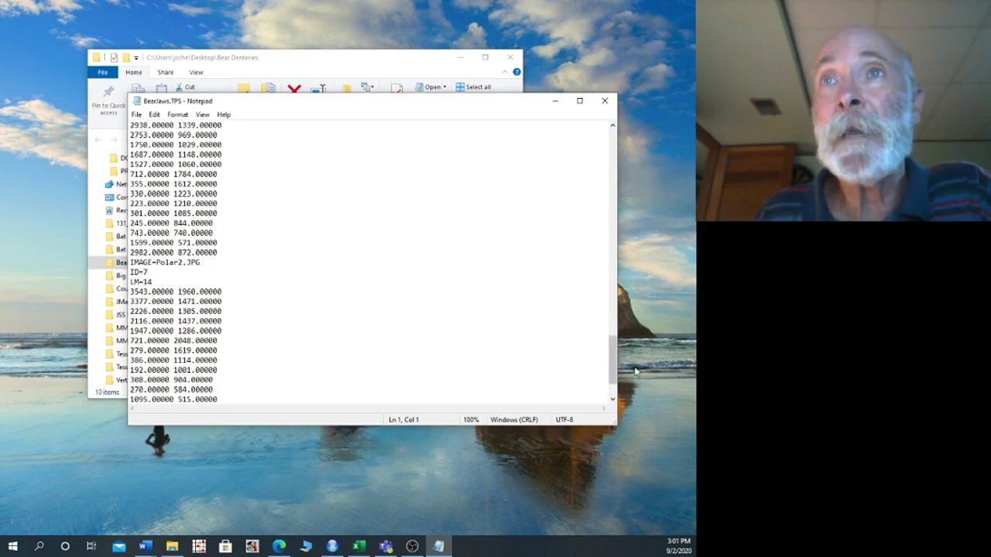
pyautogui.scroll(-2, 617, 393)
pyautogui.moveTo(613, 379); pyautogui.dragTo(593, 132)
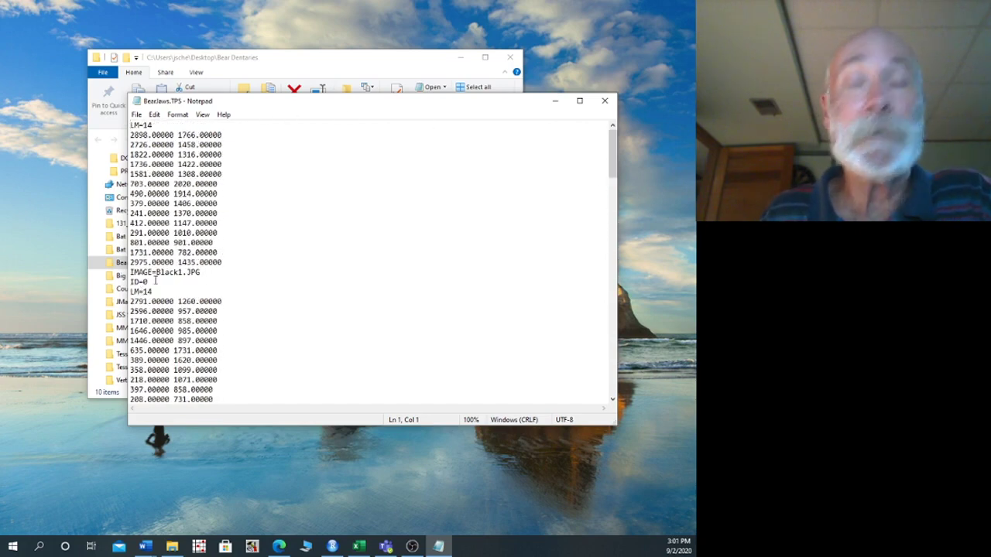